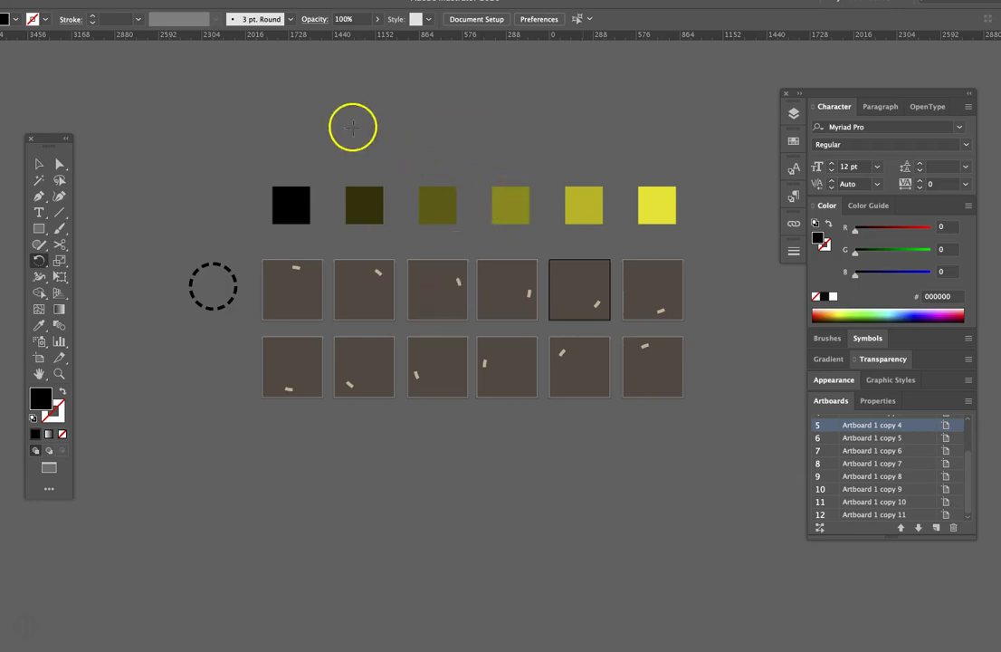
Delete the row of blended black-to-yellow squares above the artboards and move the toolbox clear of the dashed circle.
drag(49, 139, 111, 129)
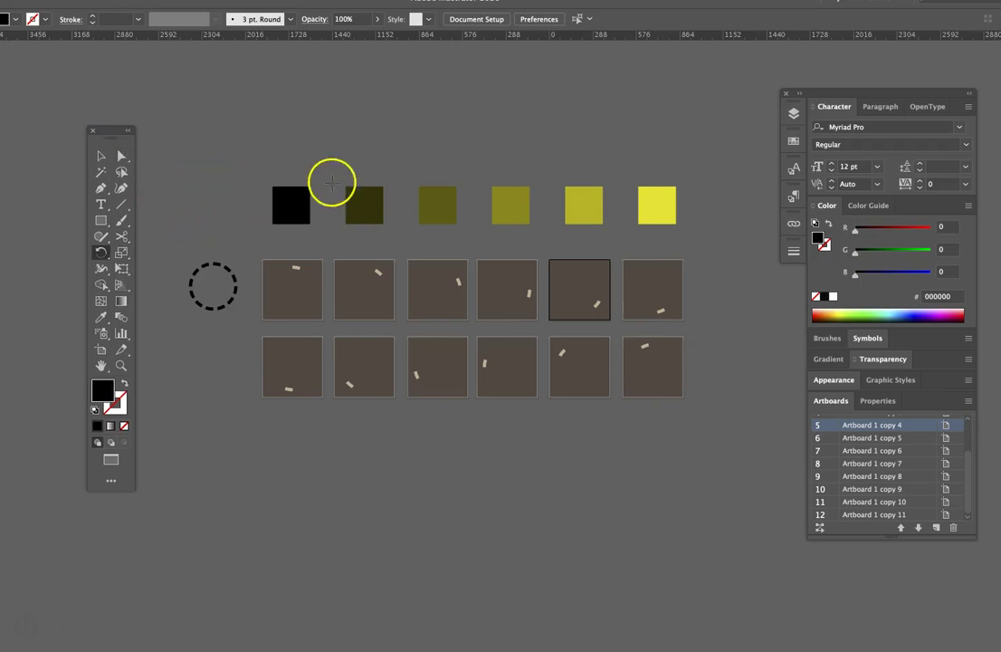
click(101, 157)
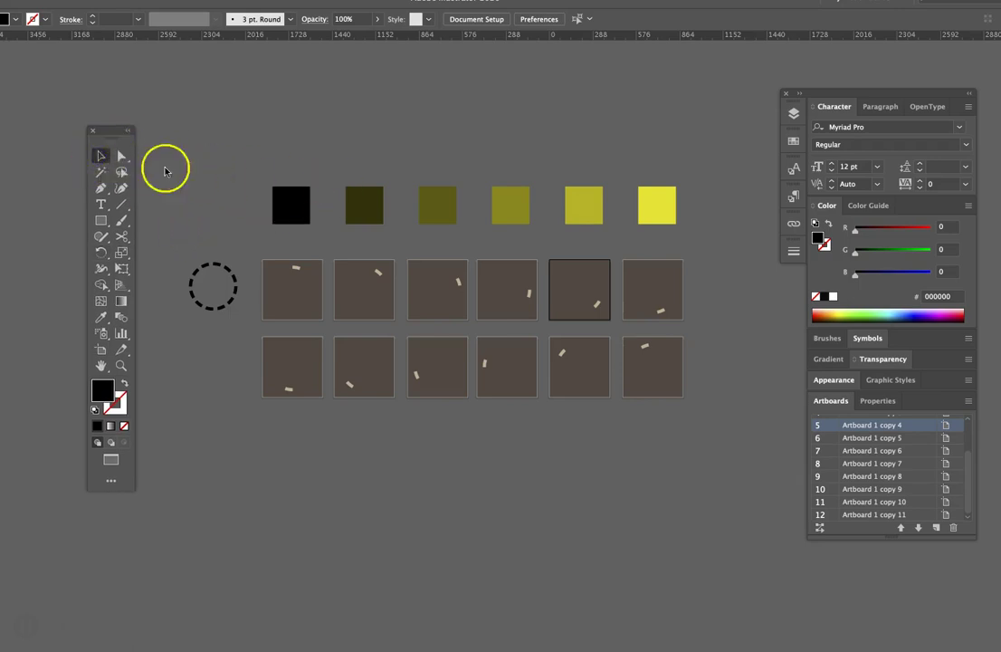
click(290, 206)
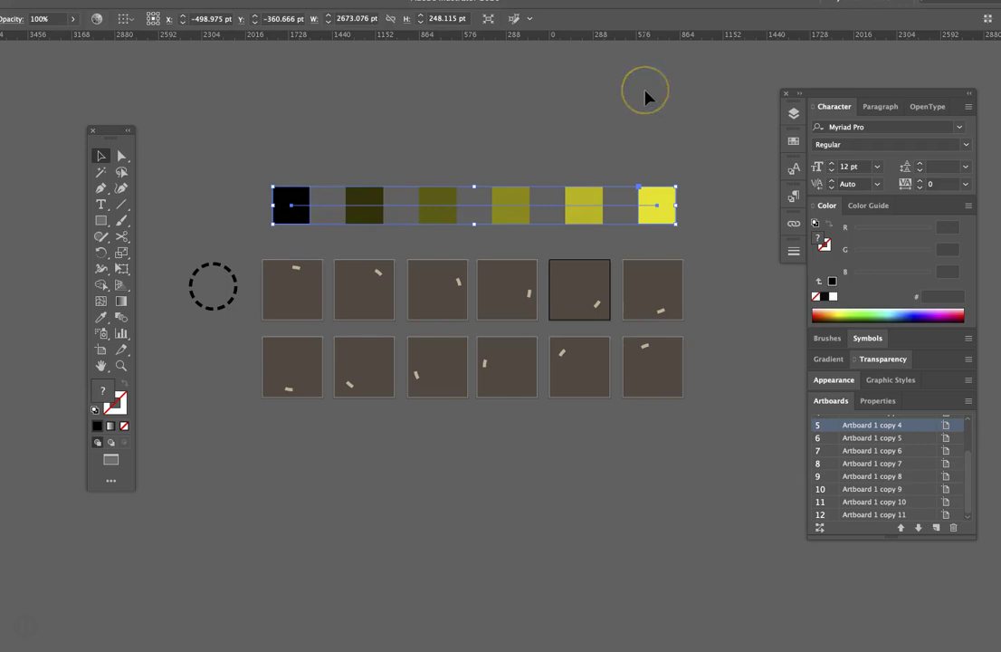
key(Delete)
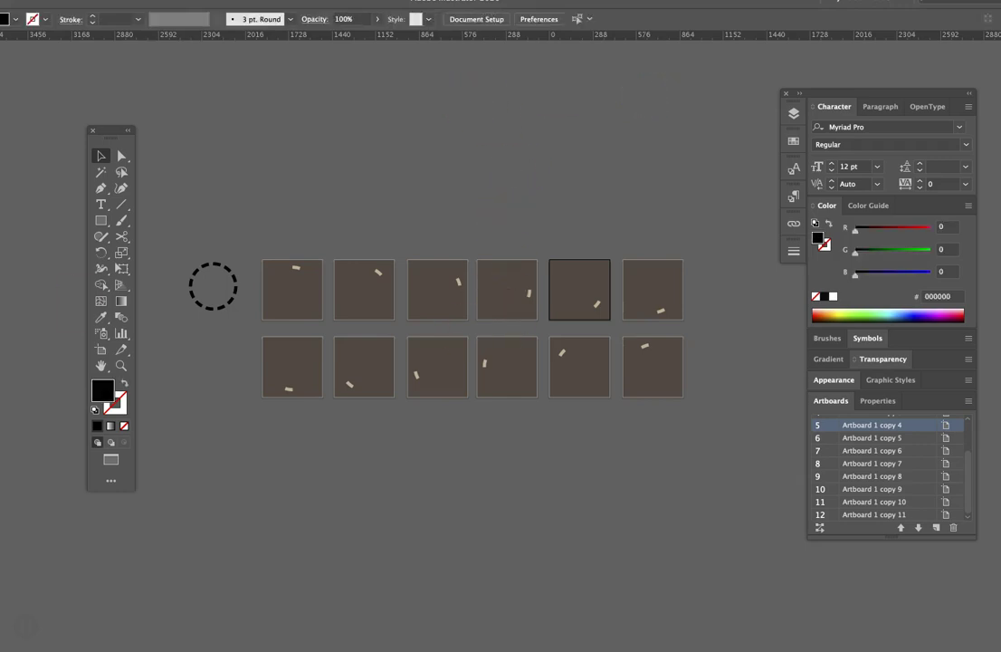
click(515, 326)
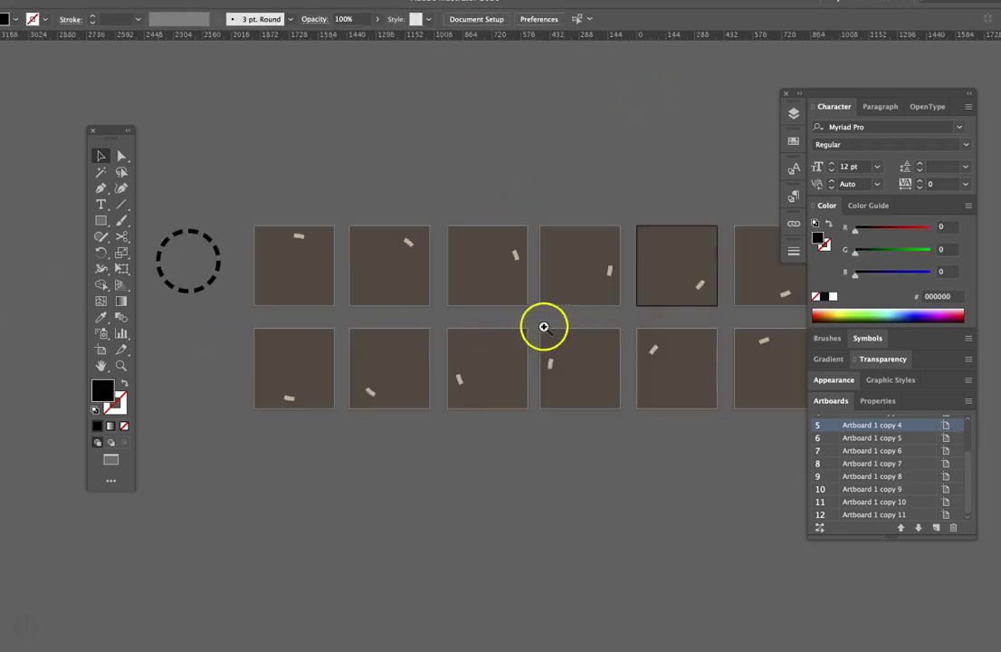
drag(509, 309, 531, 312)
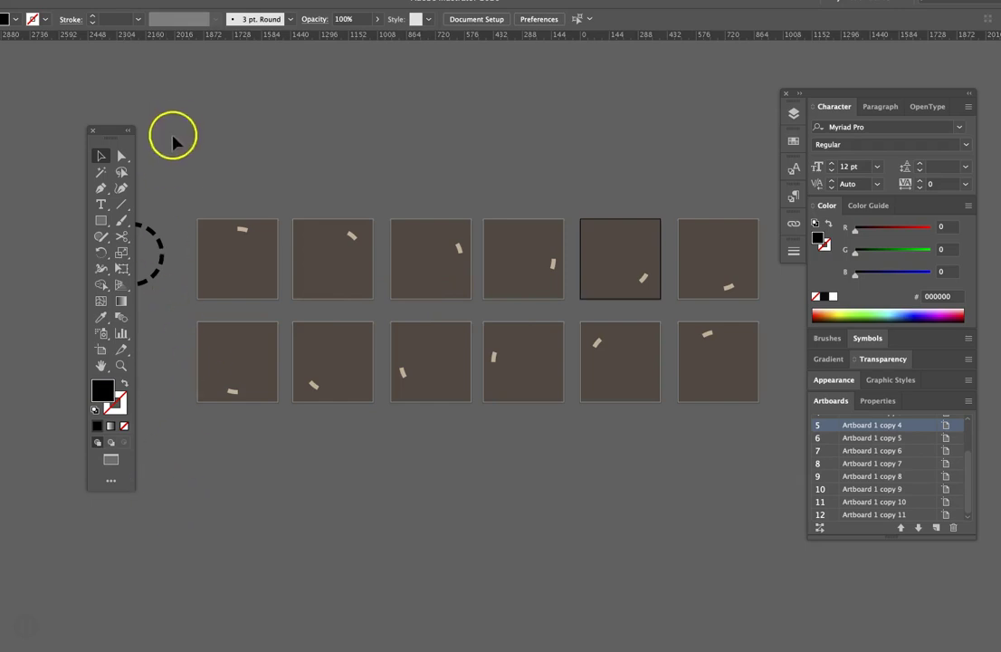
drag(111, 128, 60, 122)
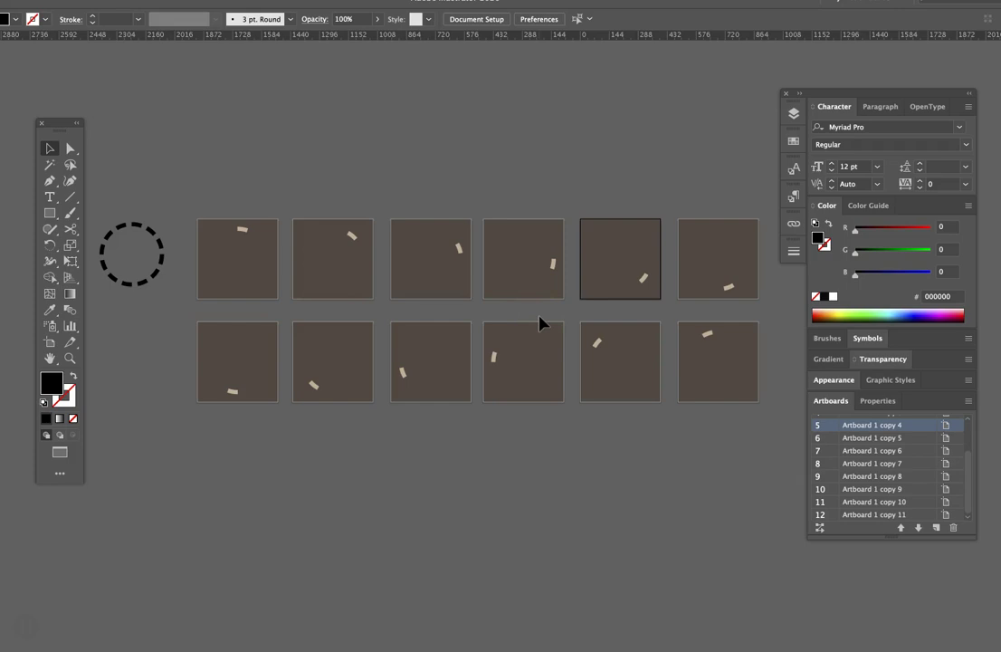
Create a new web document 200 px wide and 200 px high with 12 artboards.
key(super+n)
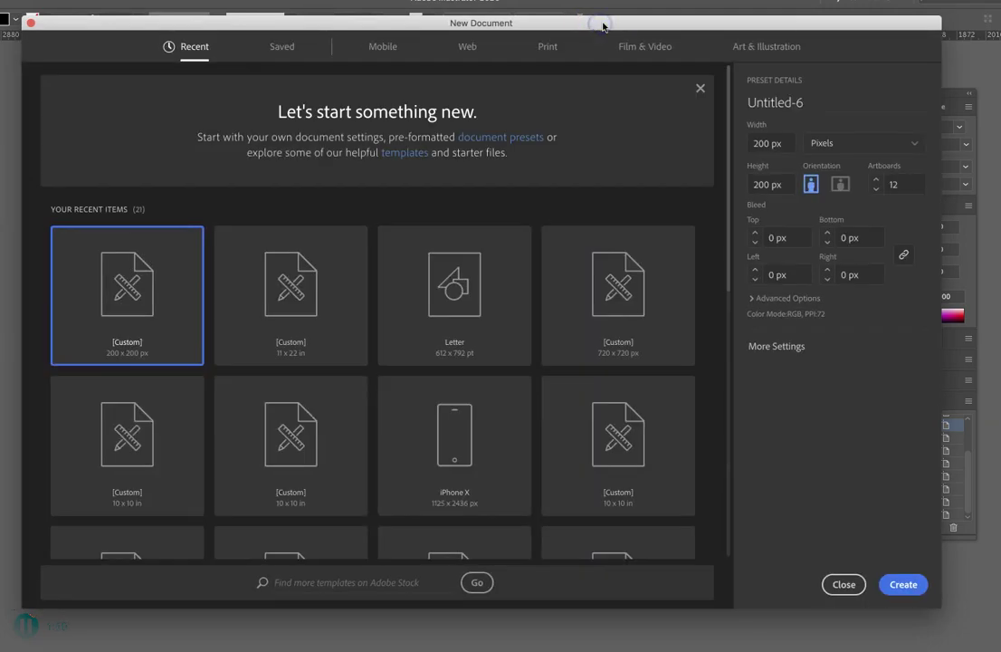
click(463, 56)
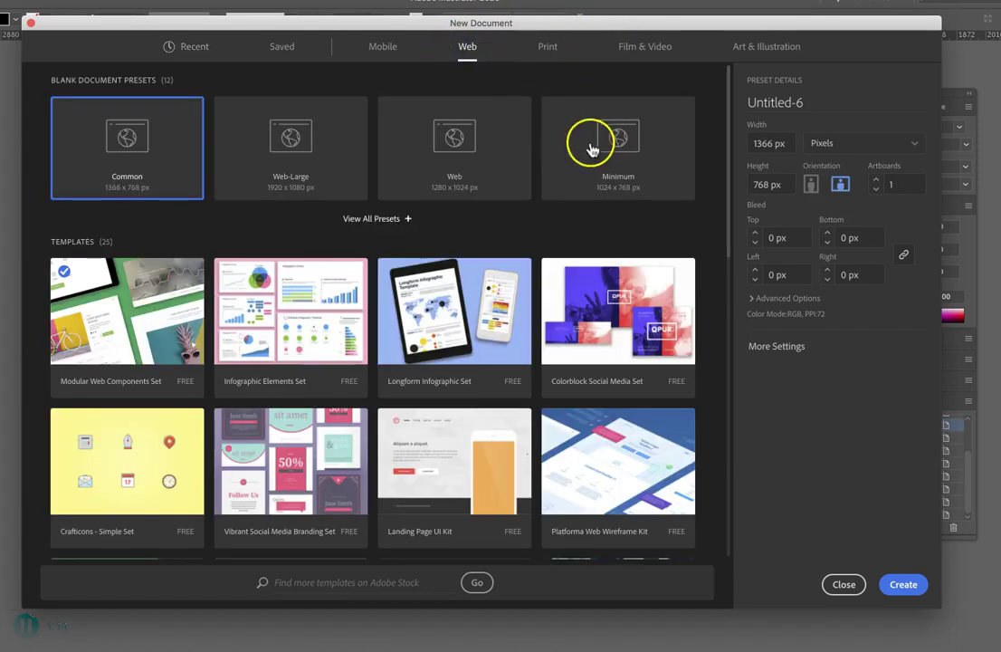
drag(788, 142, 706, 144)
text(200)
key(Tab)
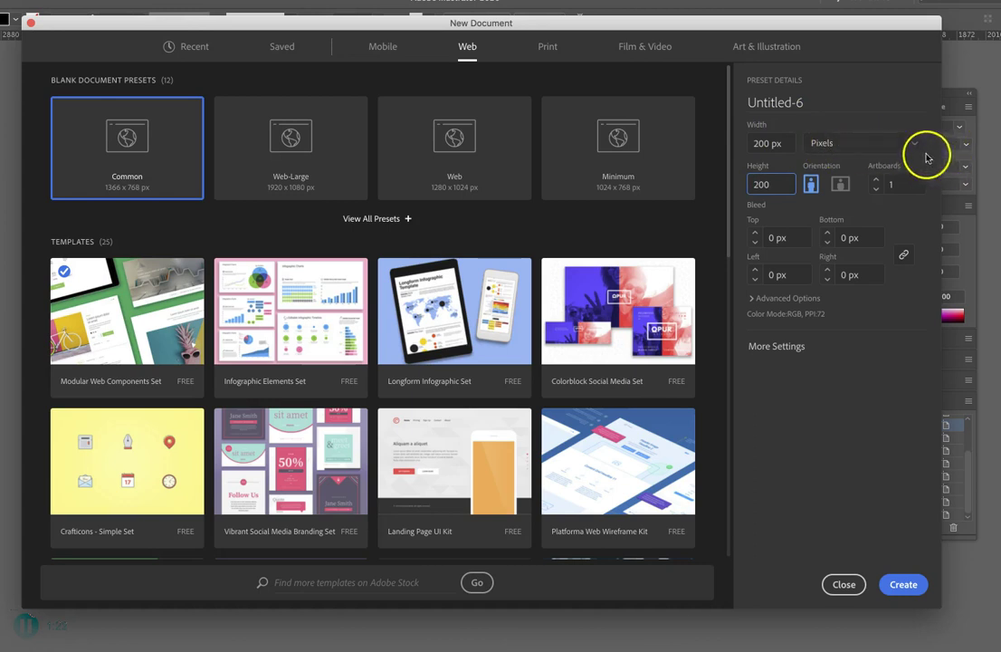
click(903, 185)
double_click(883, 186)
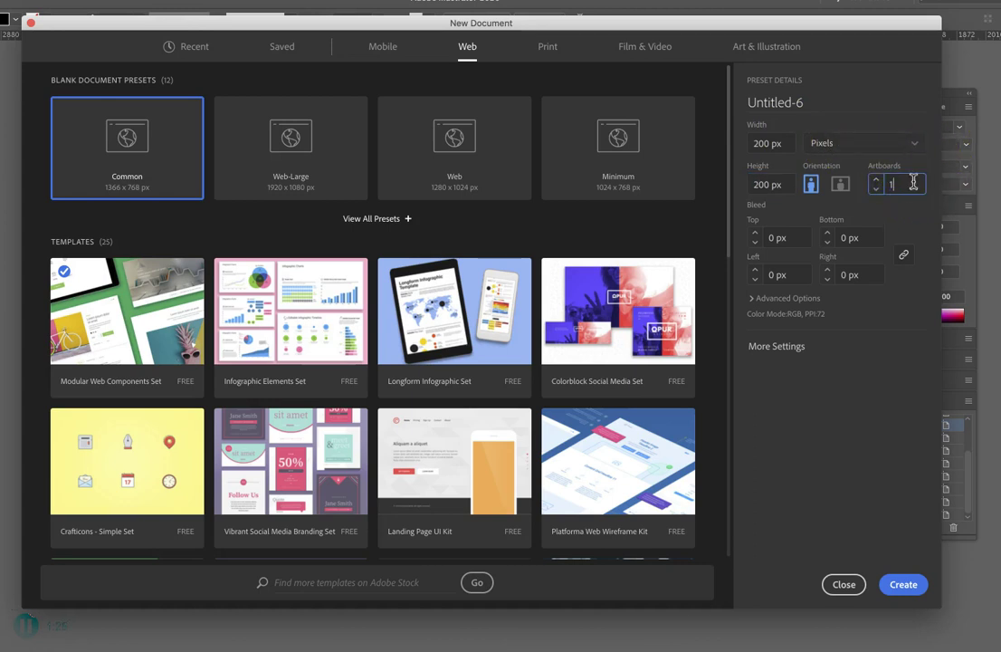
text(12)
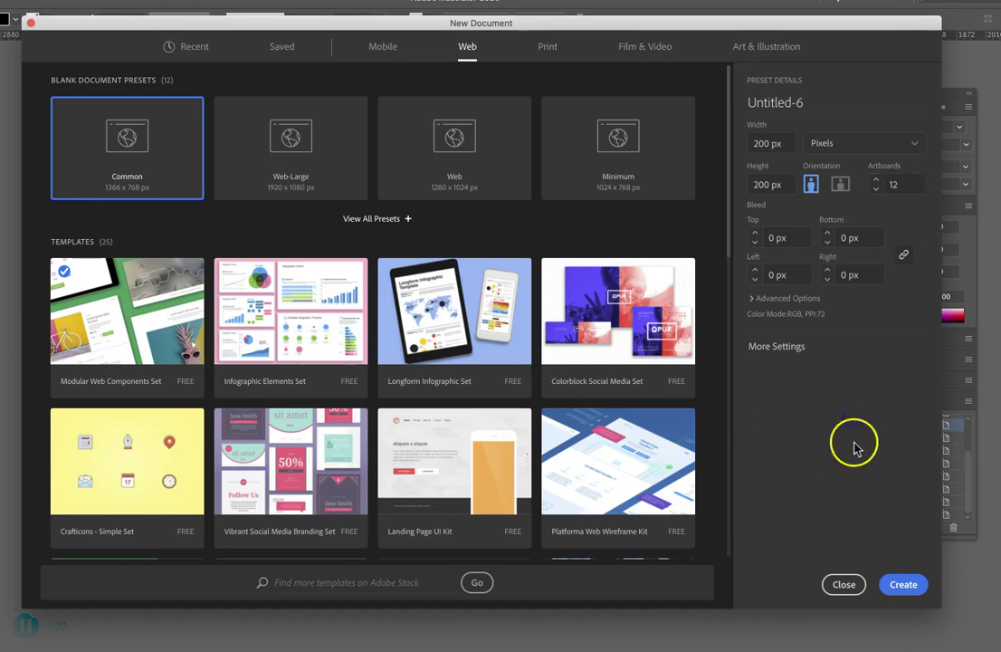
click(905, 583)
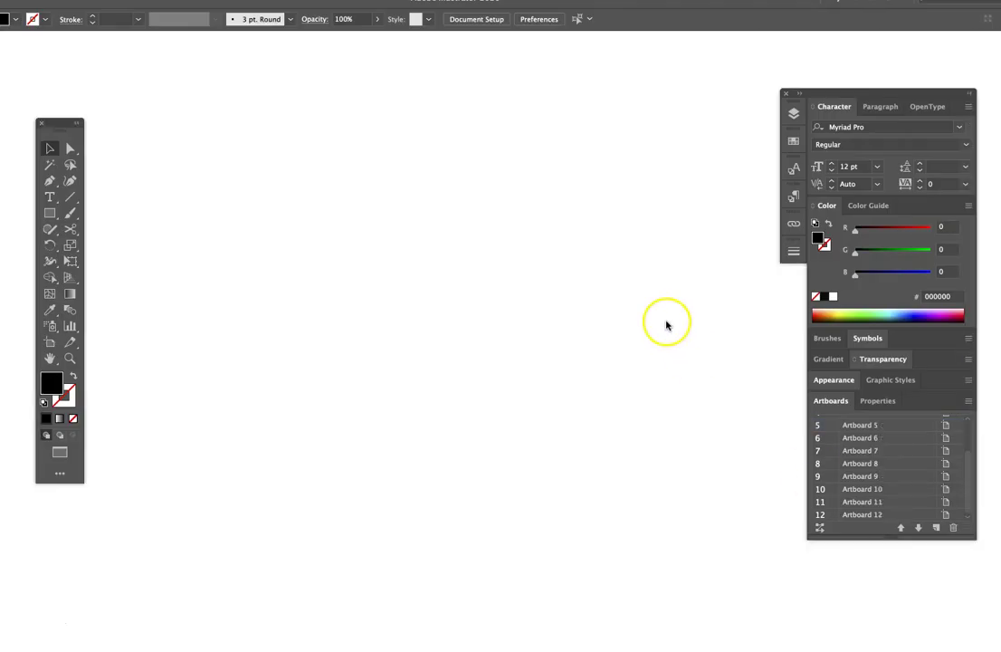
ctrl+alt+click(563, 271)
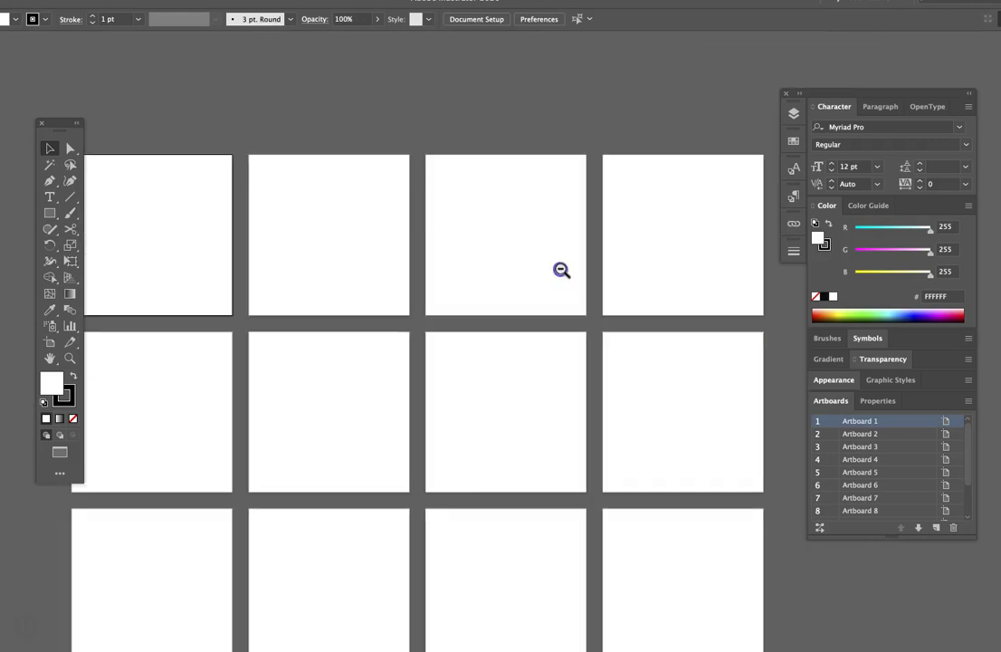
ctrl+alt+click(530, 306)
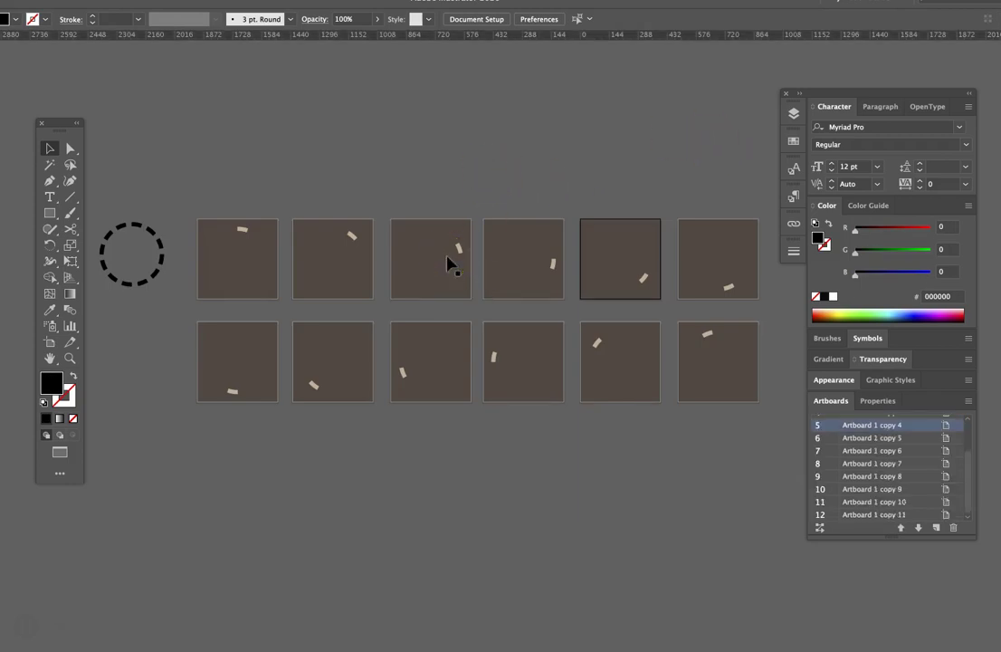
Switch to Finder and open the Rotation 1 folder inside My Gifs.
key(super+Tab)
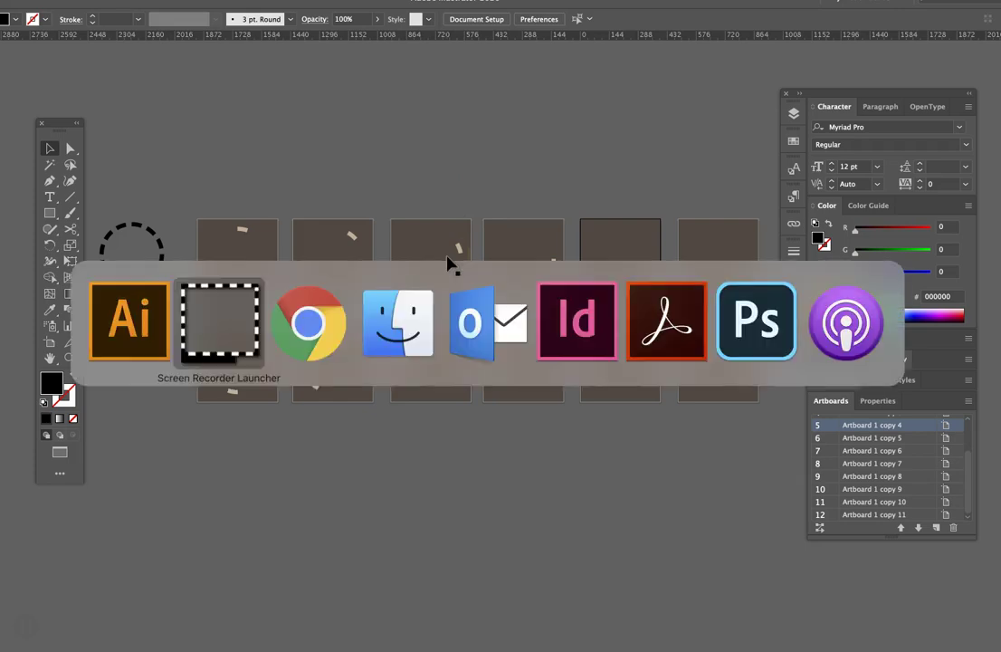
key(super+Tab)
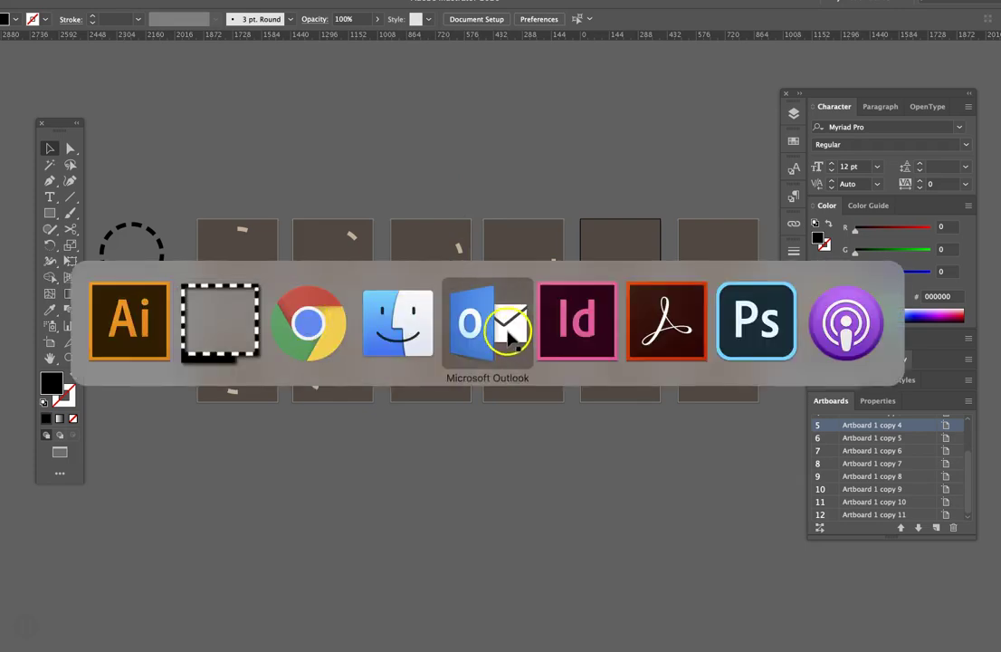
click(398, 321)
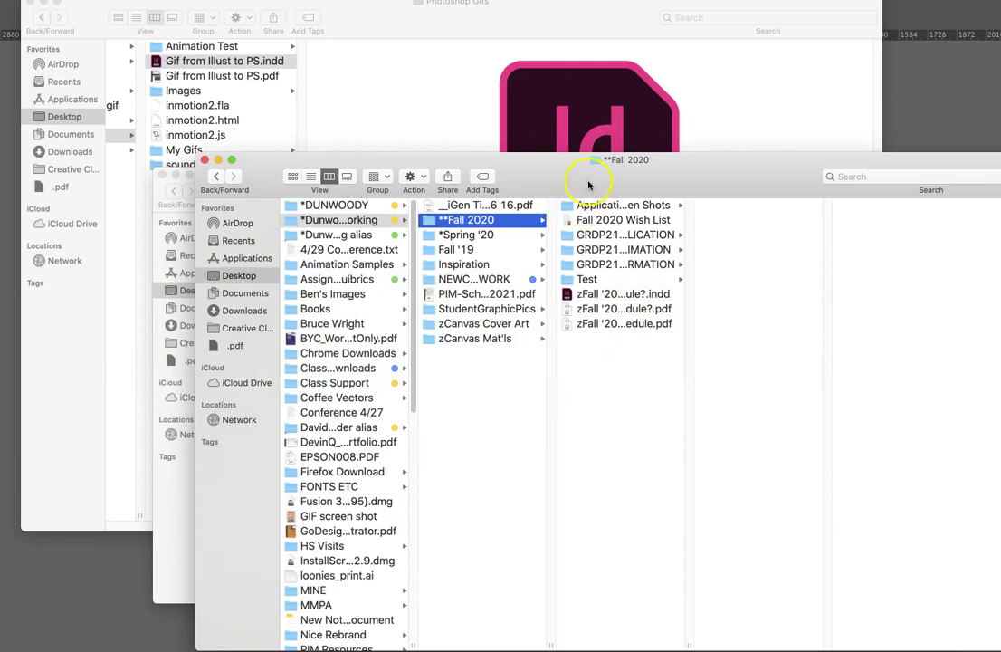
drag(592, 174, 650, 412)
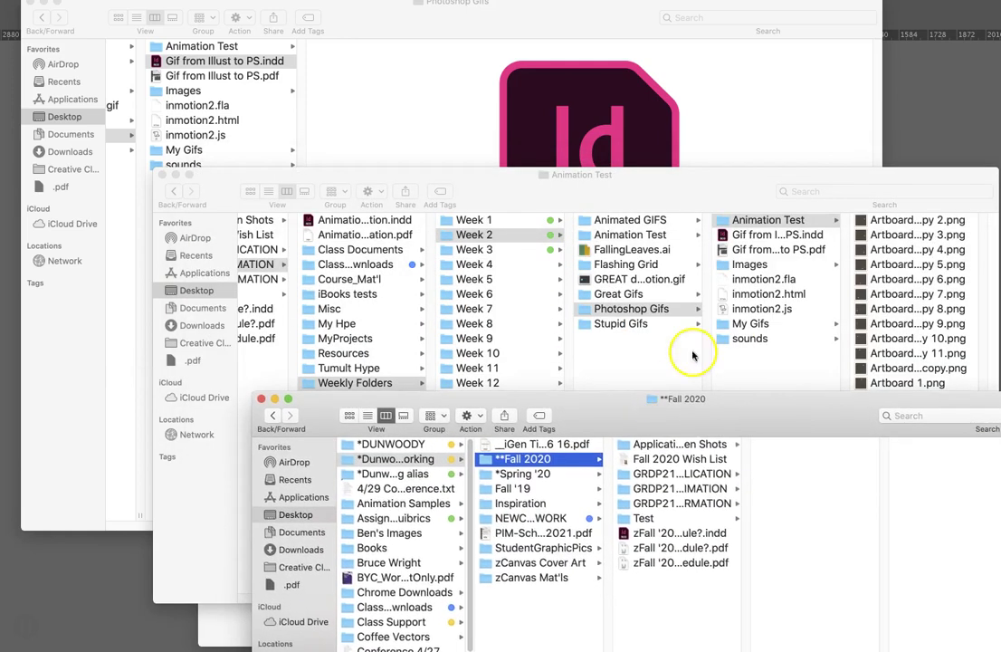
click(715, 196)
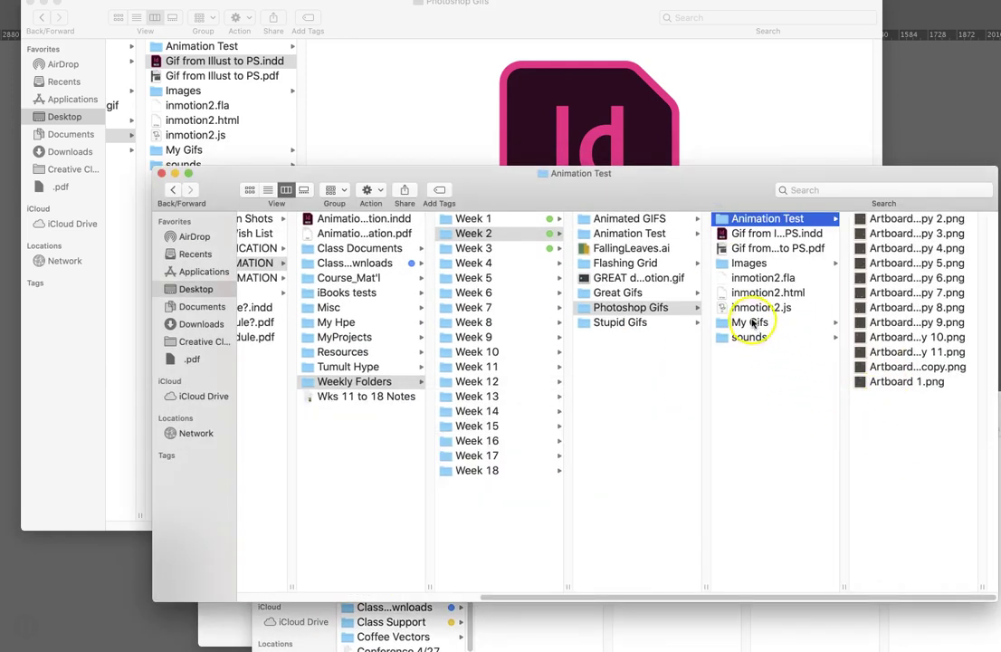
click(753, 323)
click(868, 220)
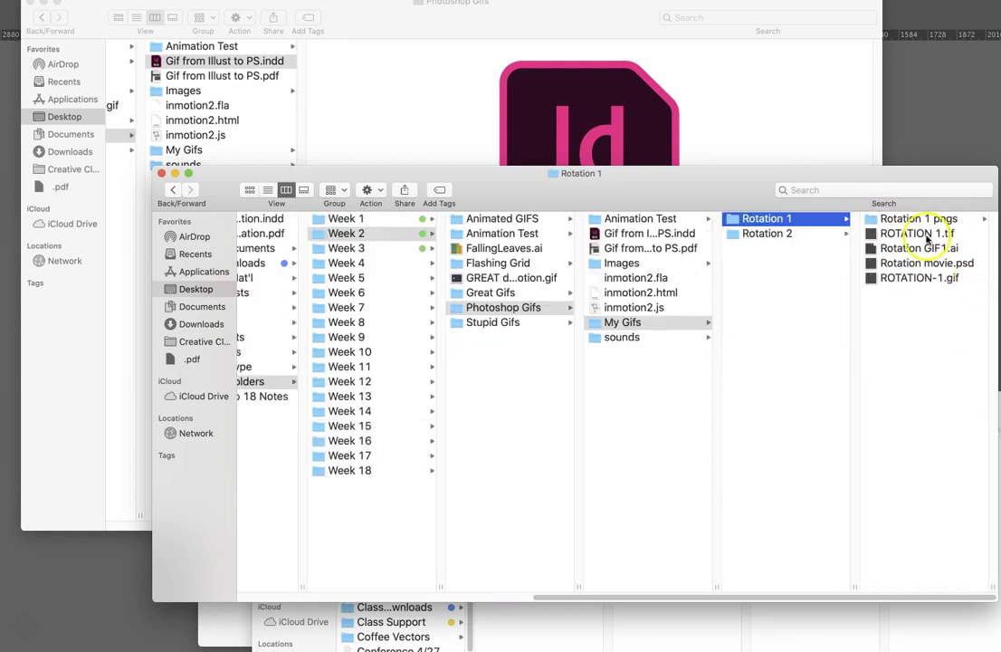
Preview ROTATION-1.gif at an enlarged size, close the preview, and return to Illustrator.
click(953, 279)
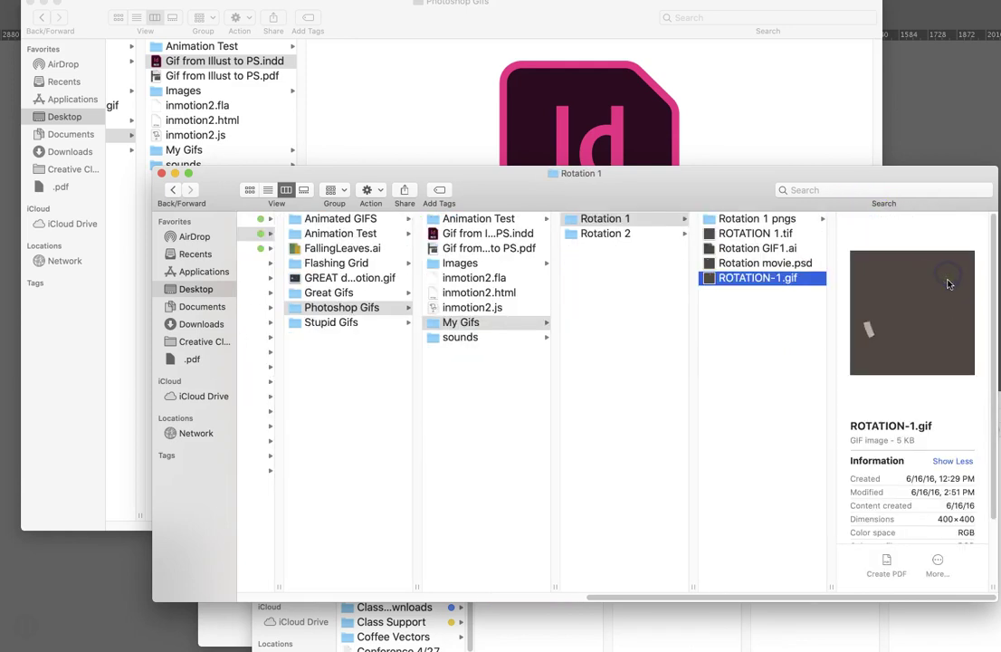
key(space)
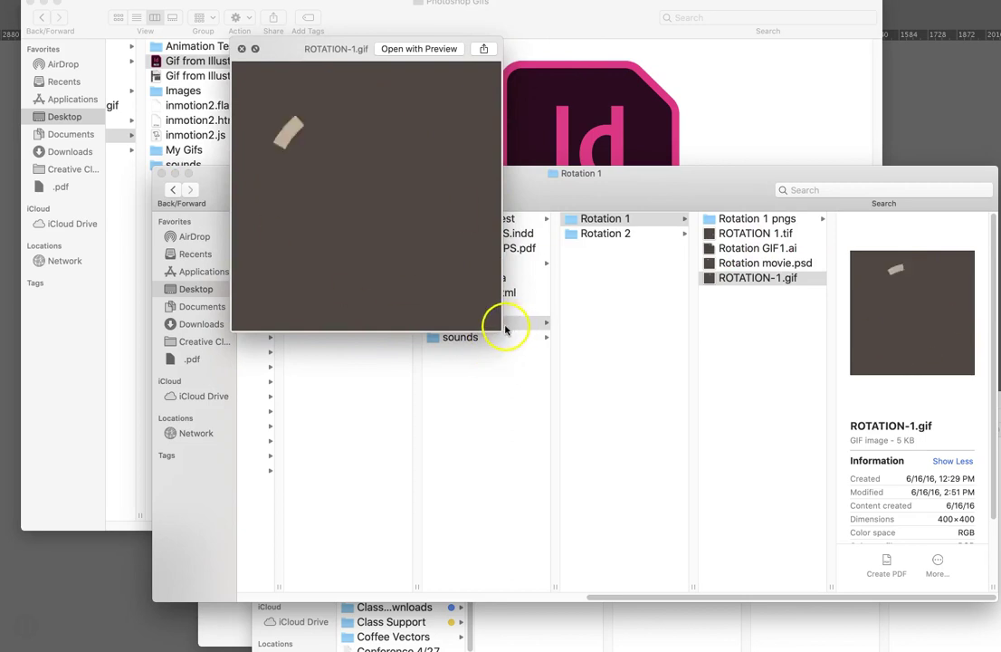
drag(500, 330, 784, 570)
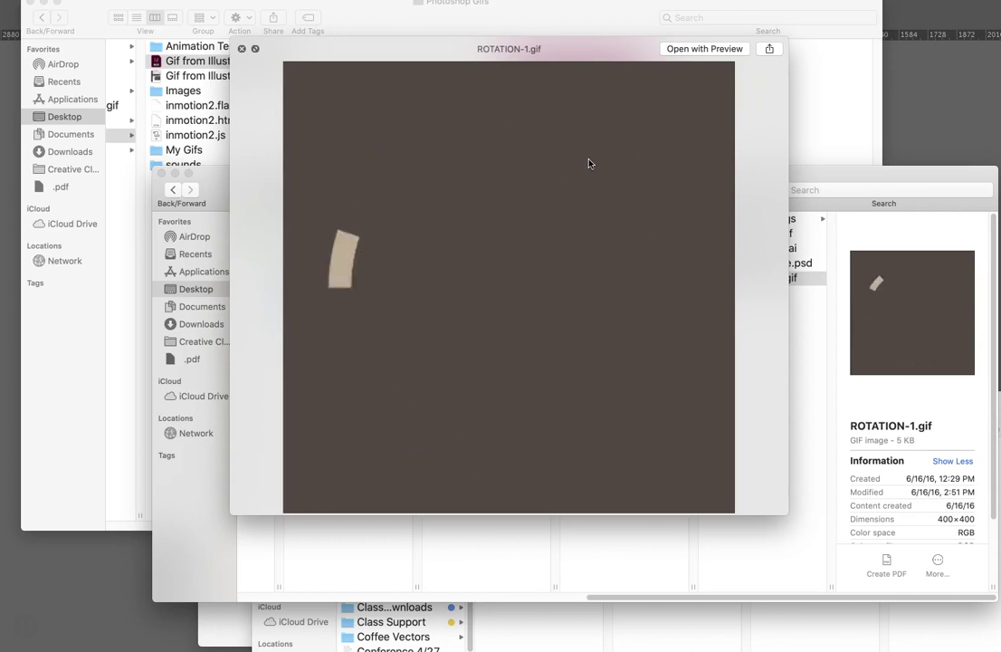
click(565, 186)
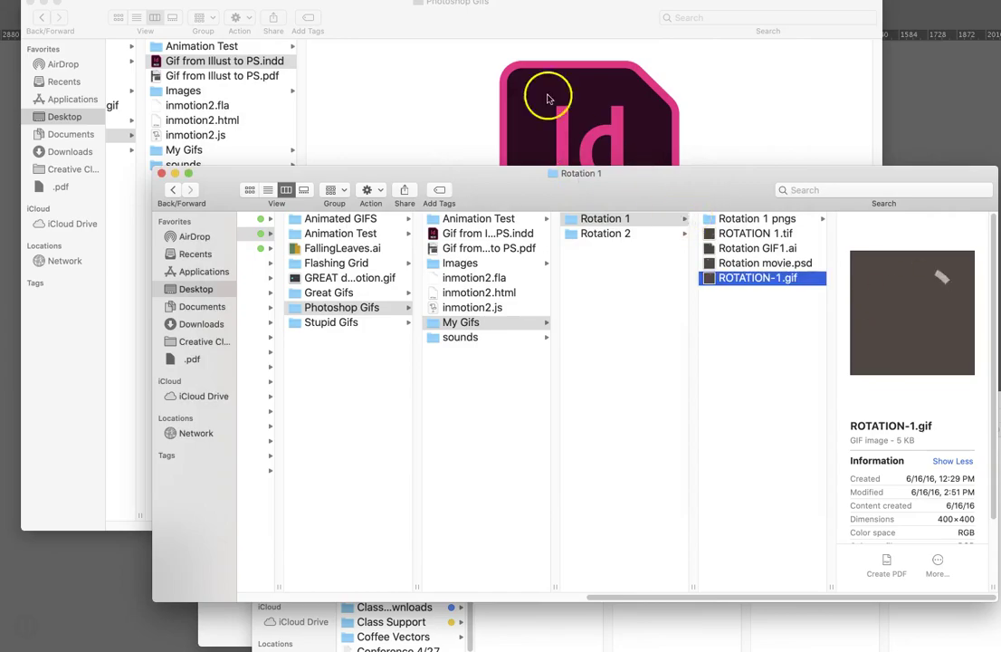
click(930, 95)
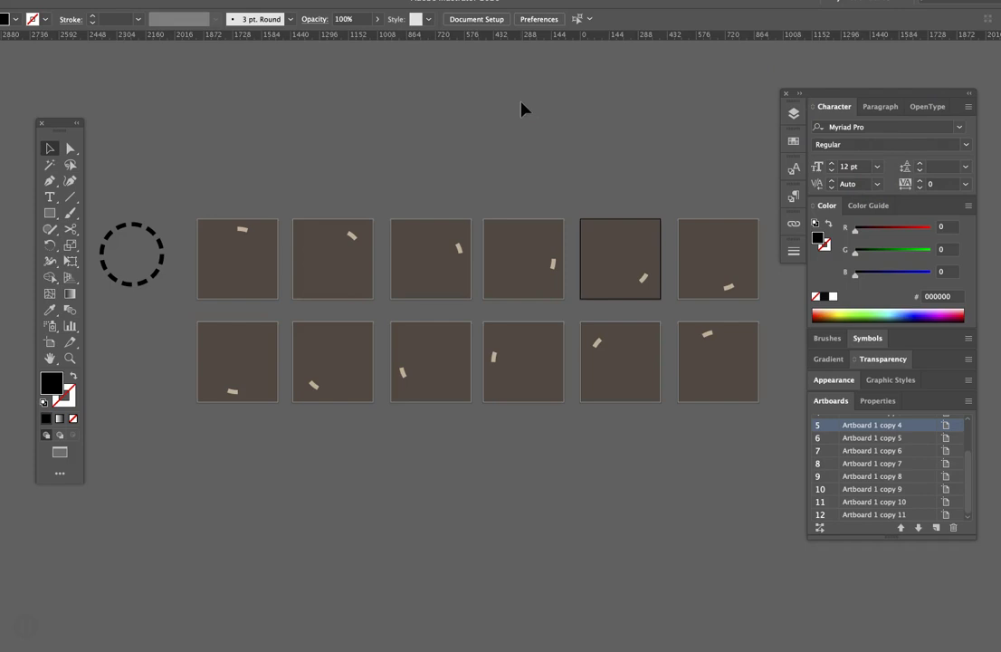
Examine the dashed circles on and beside the artboards in outline view, and restore the normal artwork display.
click(219, 189)
key(ctrl+y)
click(234, 194)
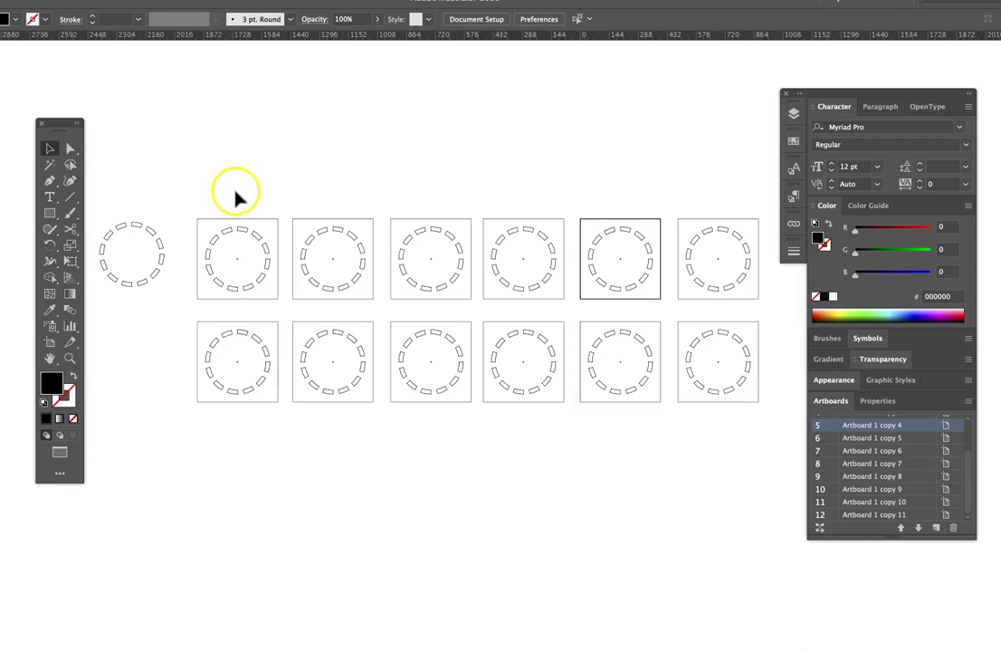
click(154, 234)
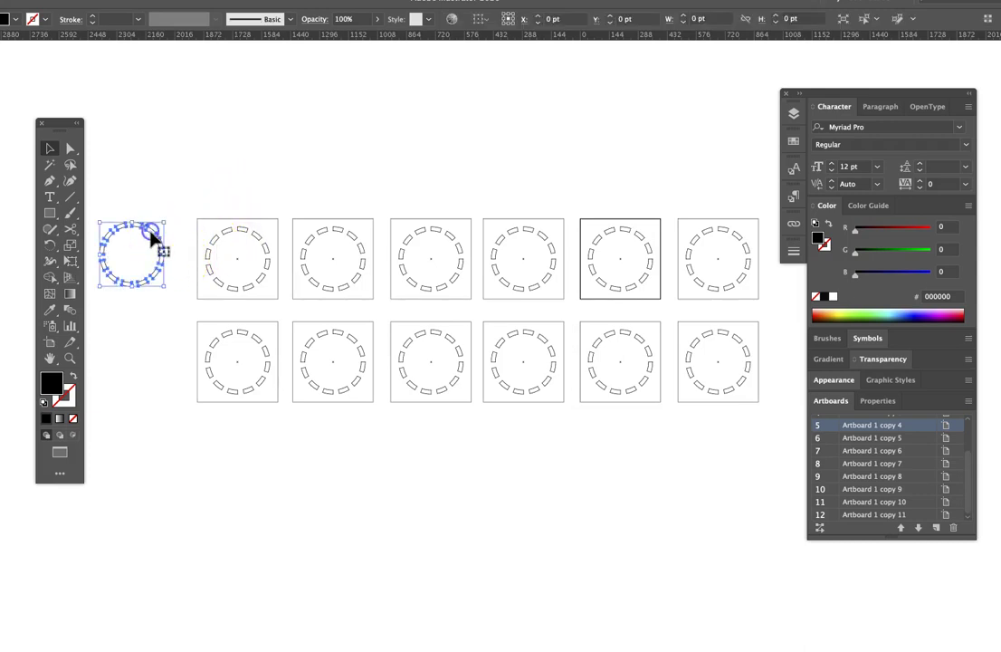
click(245, 154)
key(ctrl+y)
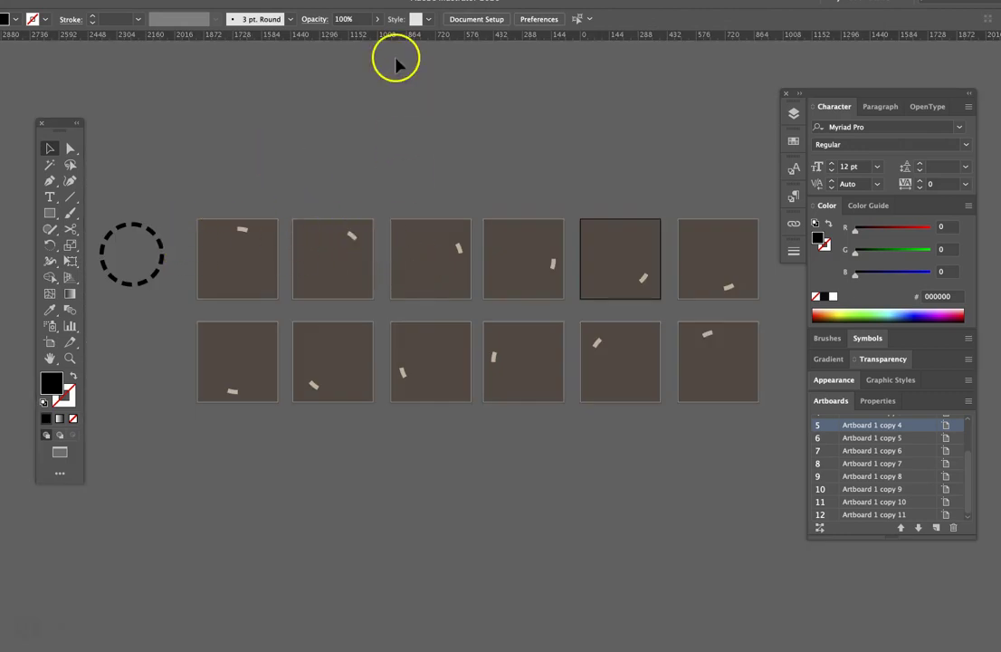
Draw a black square about 308 pt wide above the first artboard and duplicate it above the last one in that row.
drag(371, 158, 383, 185)
key(m)
drag(204, 129, 747, 163)
key(v)
click(326, 145)
Select both black squares above the artboards and set the blend options to Specified Steps with 4 steps.
click(206, 90)
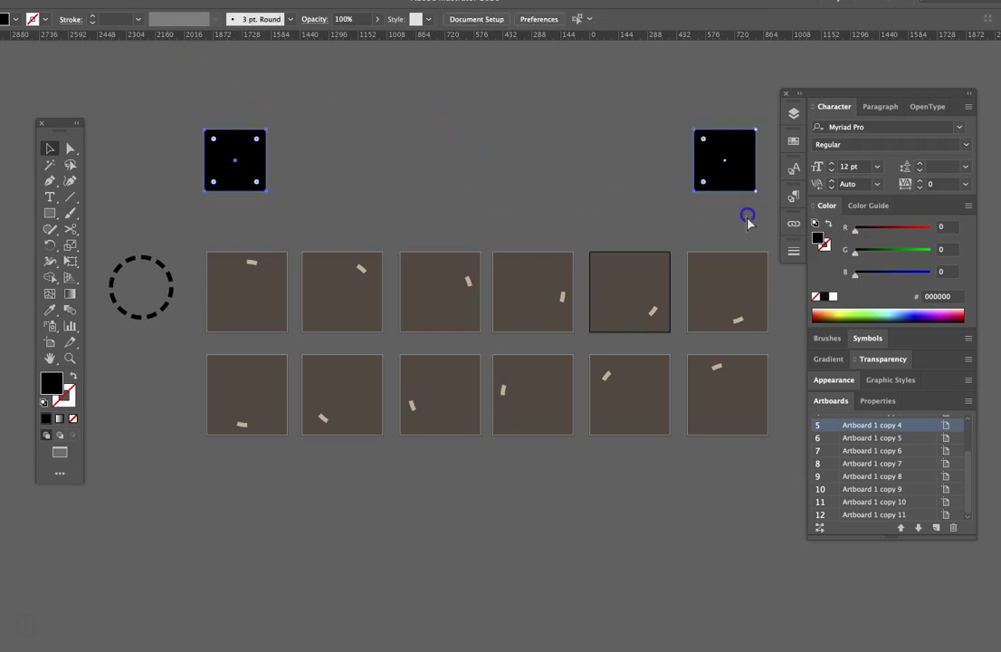
drag(747, 221, 748, 221)
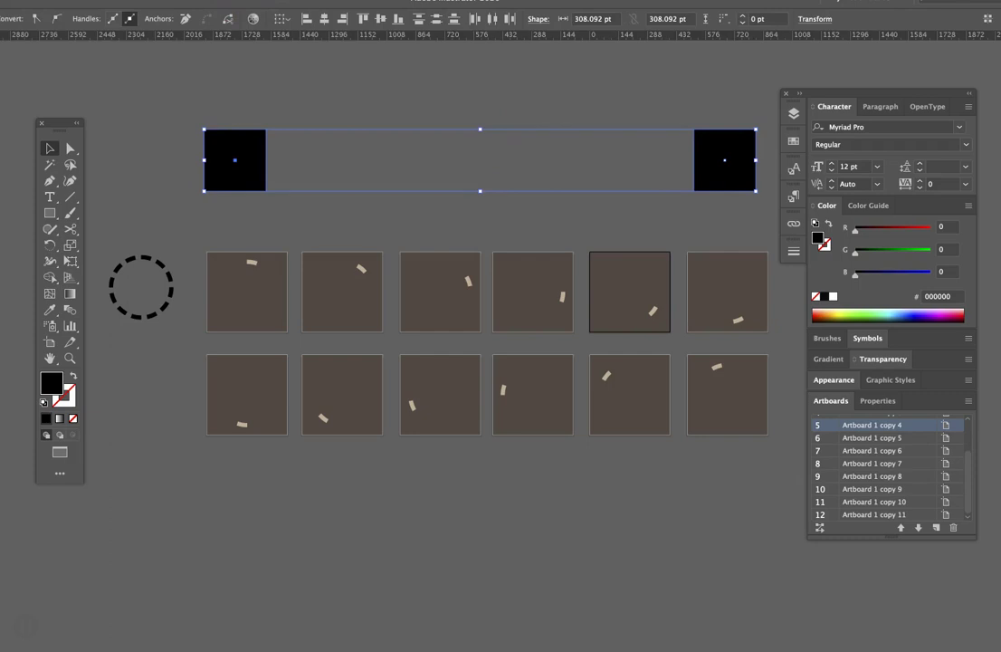
click(83, 2)
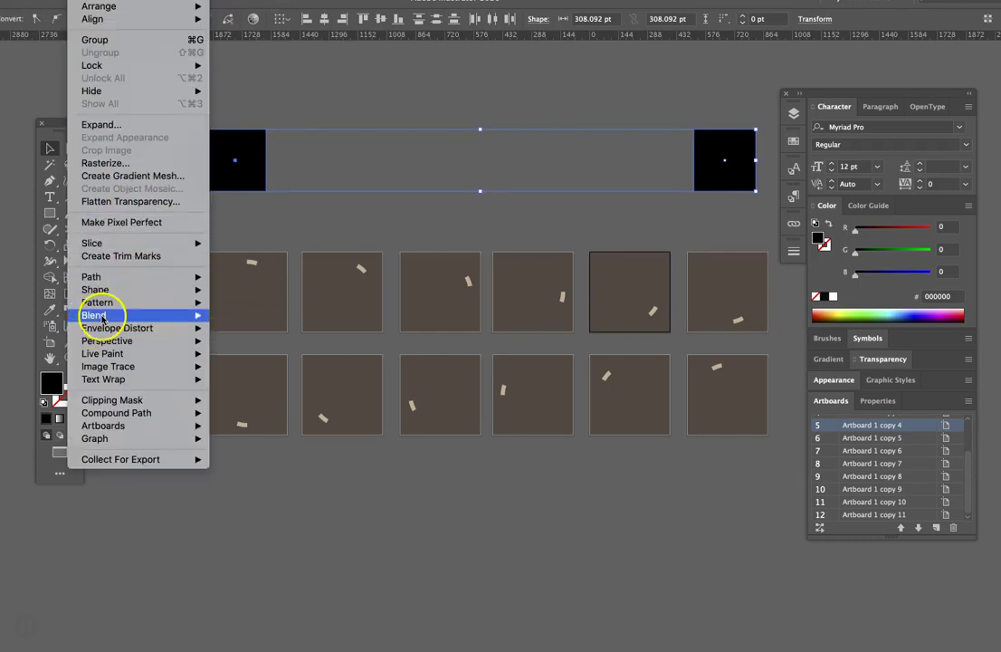
mouse_move(102, 318)
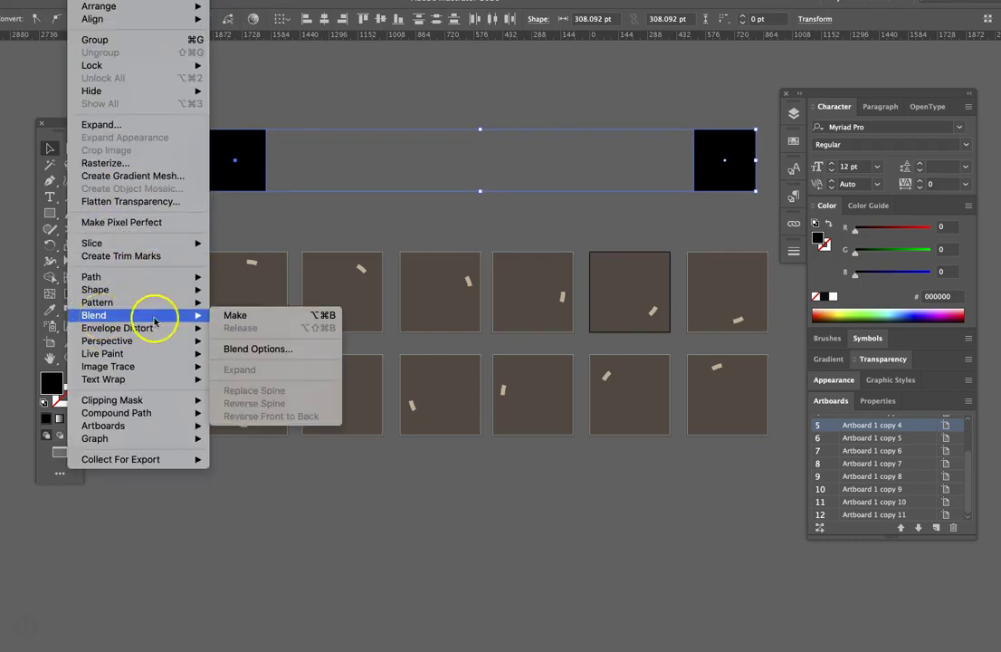
click(254, 350)
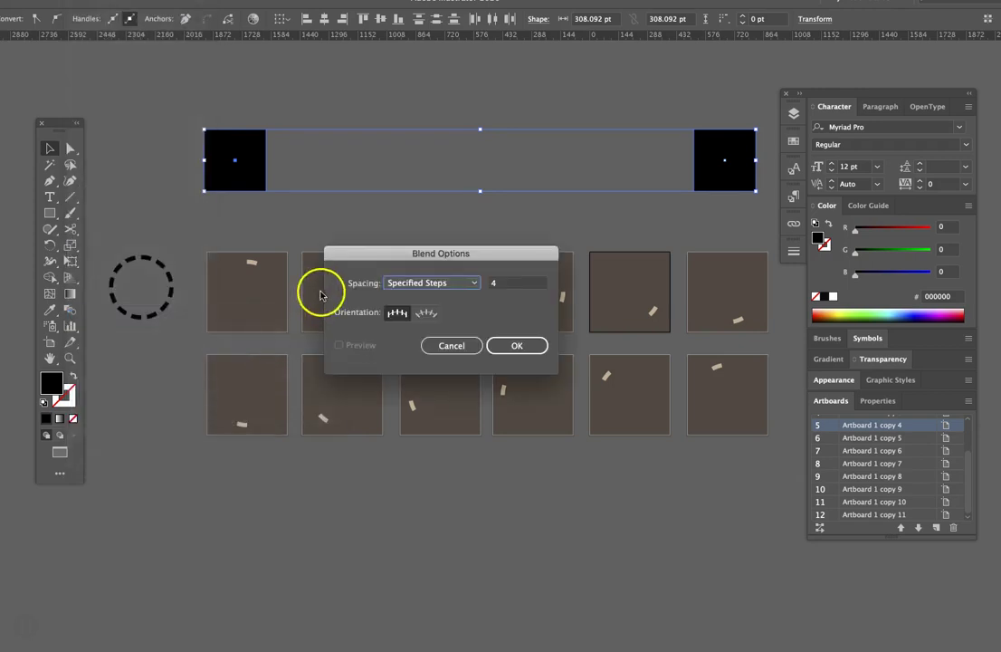
click(470, 284)
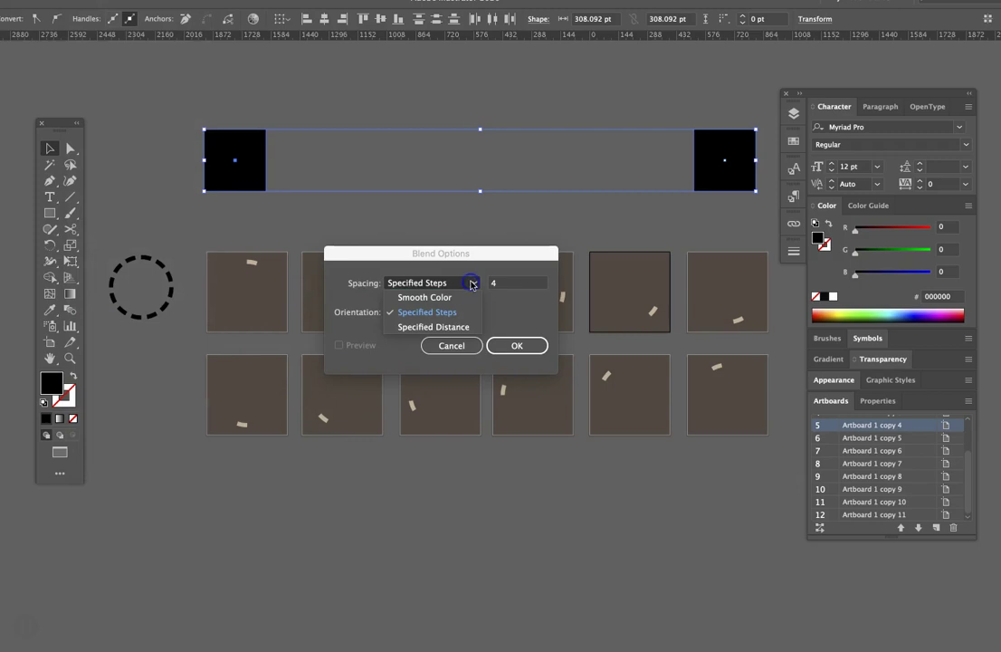
click(471, 285)
drag(482, 254, 445, 219)
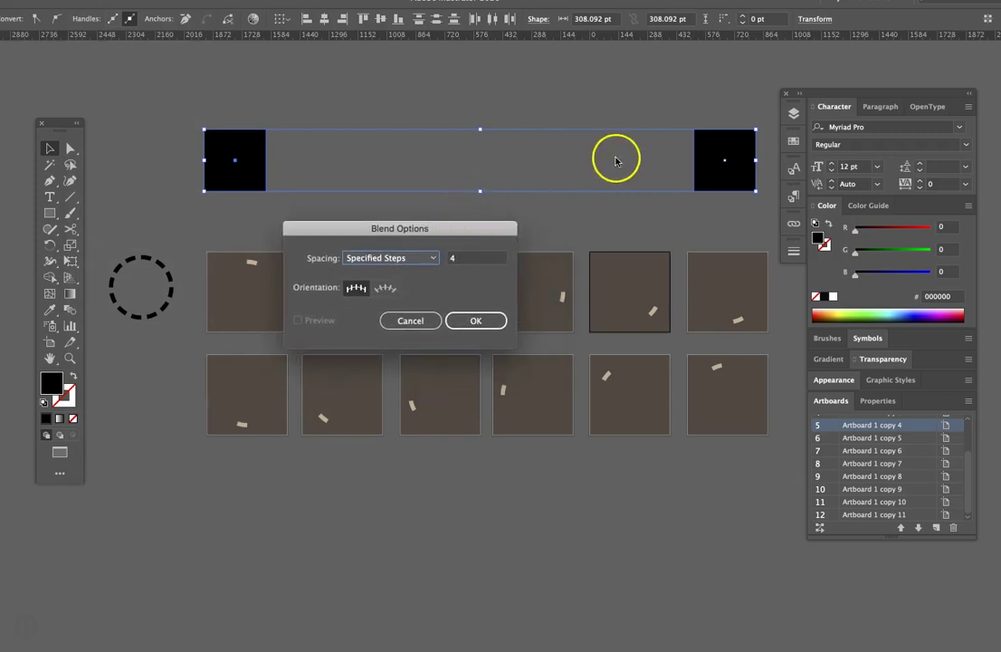
click(480, 321)
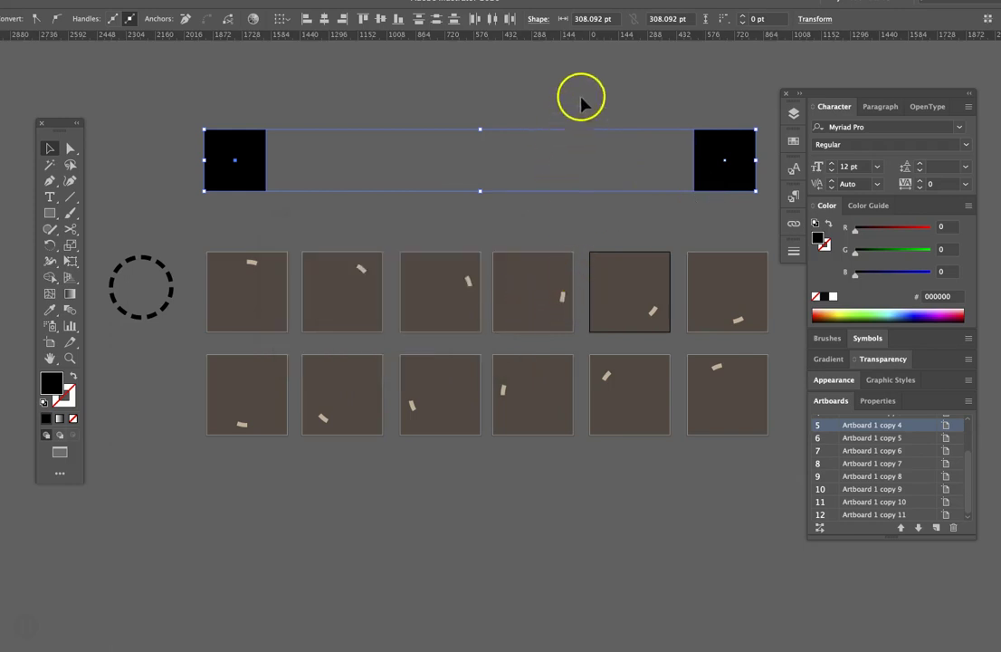
Make a blend between the two selected black squares and deselect it.
click(94, 0)
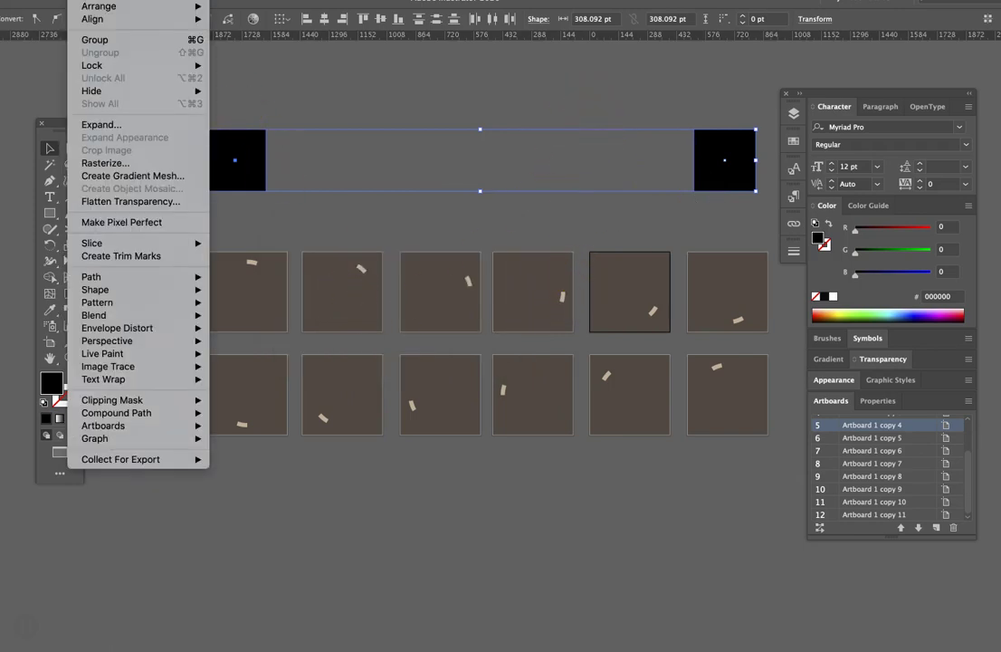
mouse_move(122, 315)
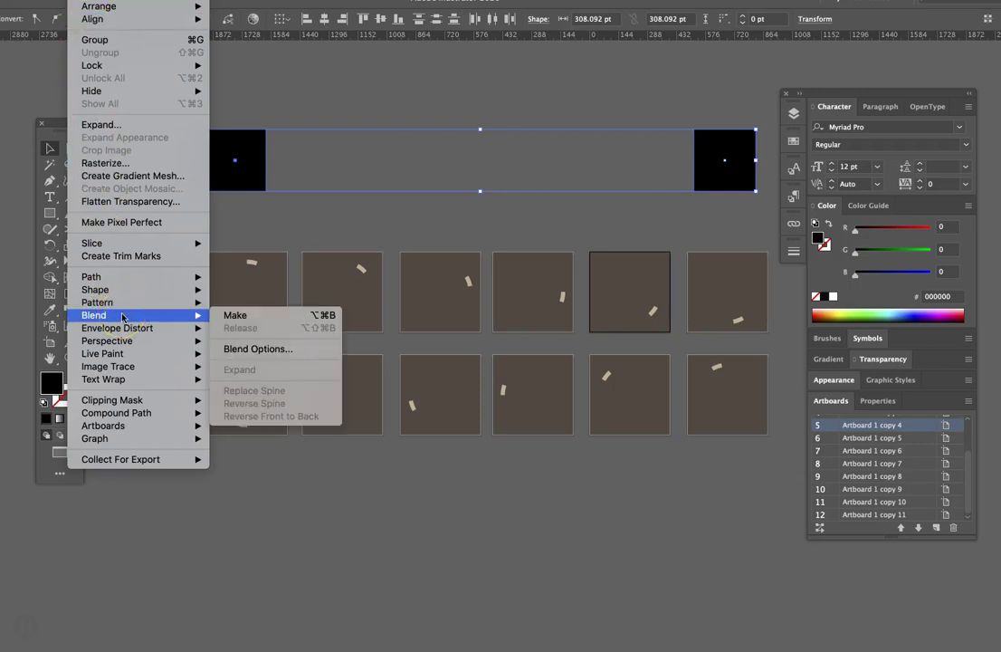
click(235, 315)
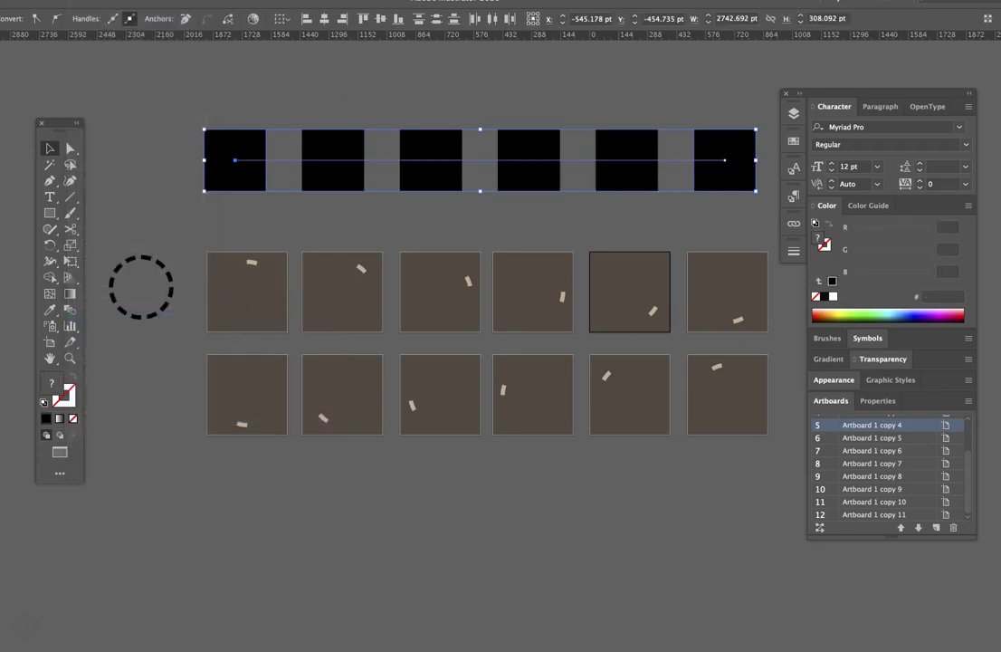
click(498, 90)
Recolor the blend's first square golden yellow (D0A600) and its last square dark blue (0015A2).
click(66, 149)
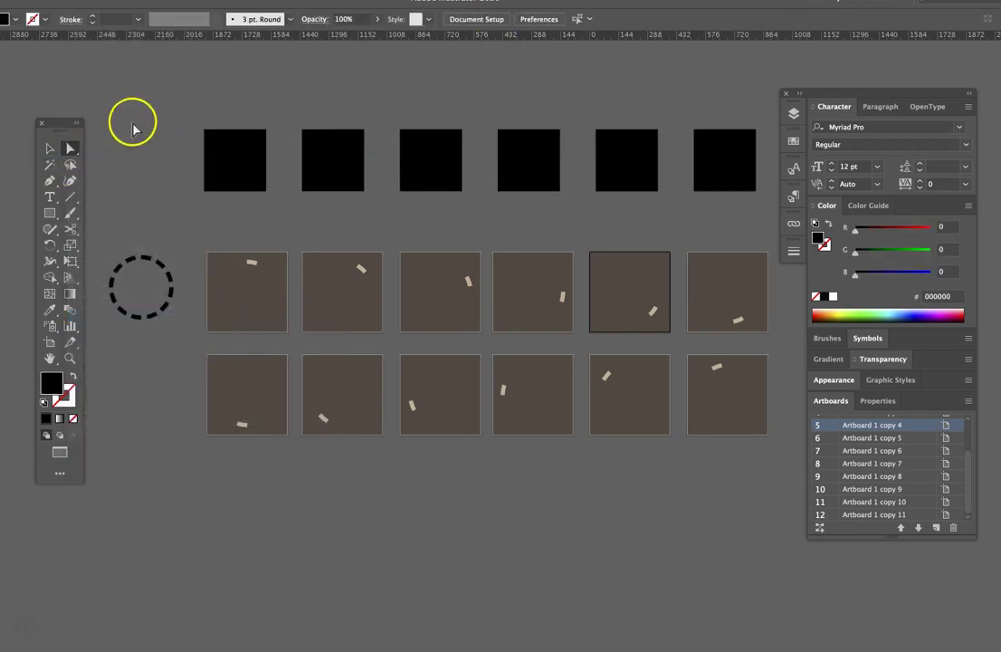
click(233, 152)
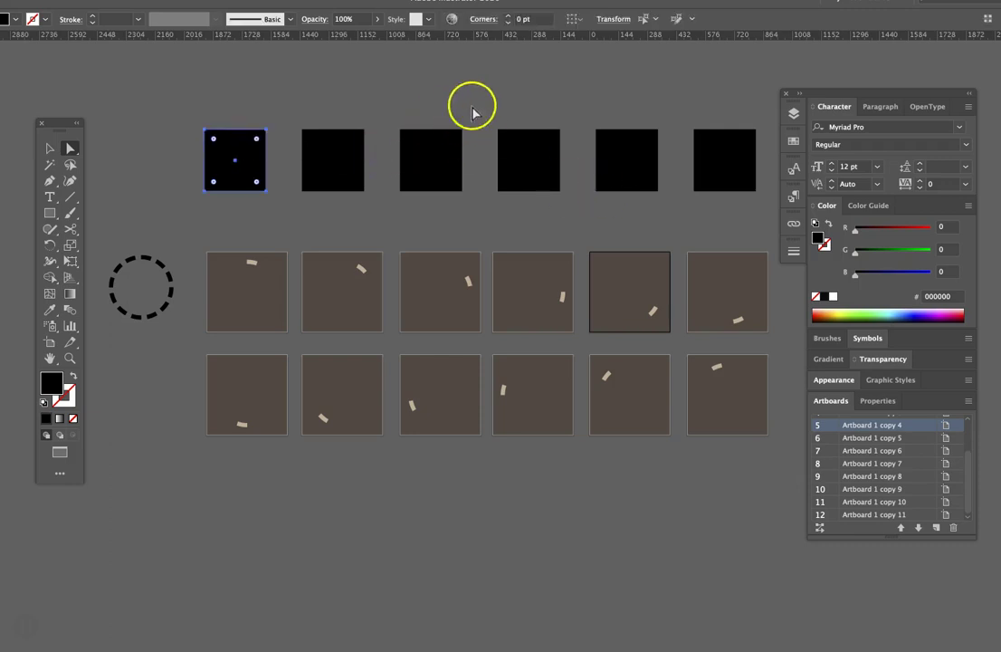
click(837, 309)
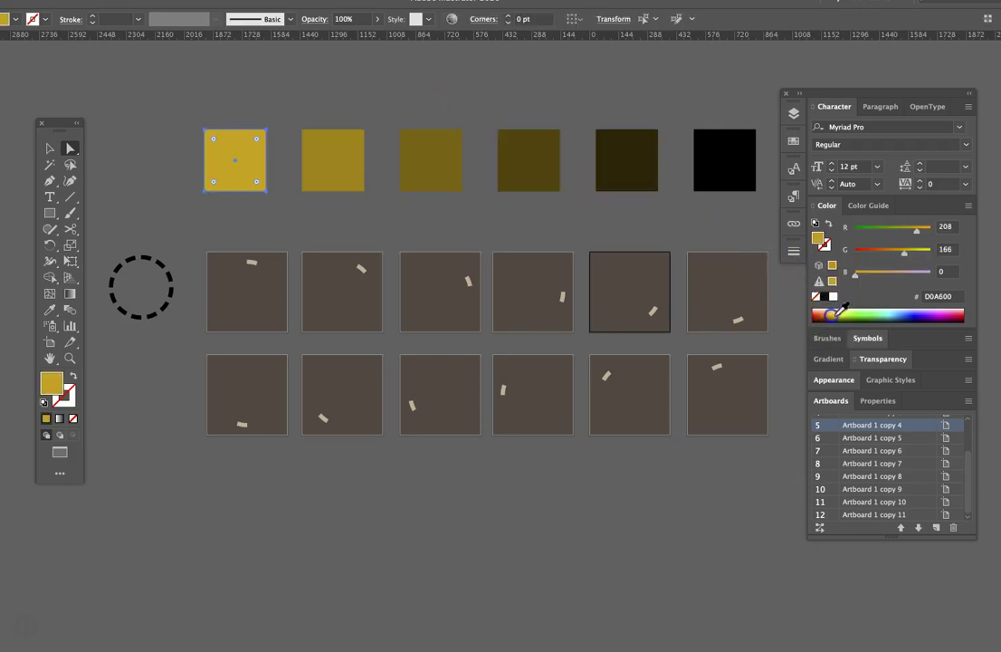
click(735, 150)
click(910, 314)
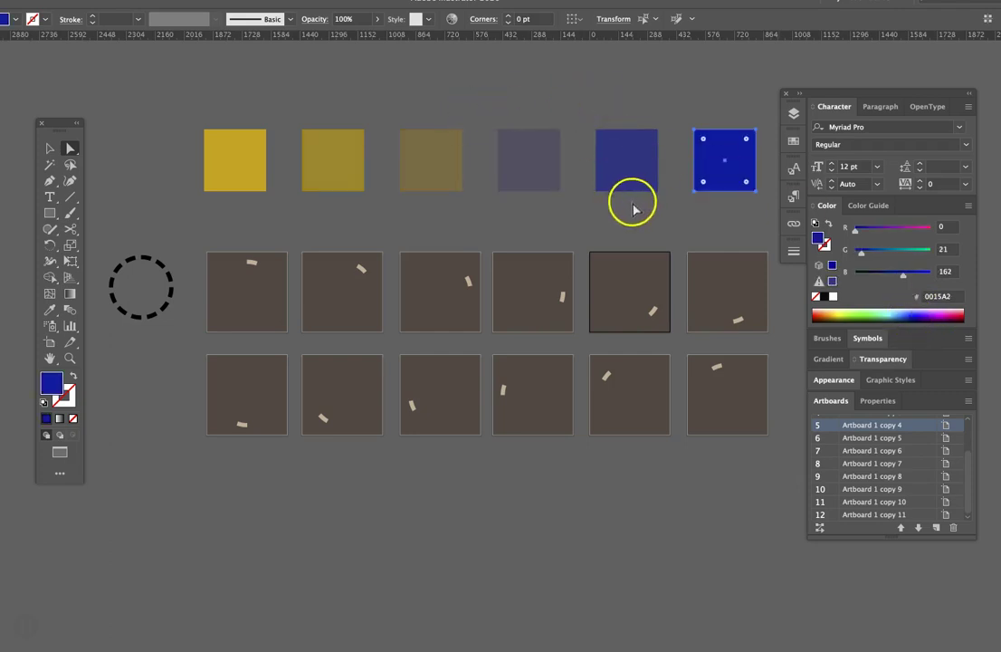
Scale the yellow end square of the blend down to about 123 pt and rotate it slightly.
click(258, 156)
key(s)
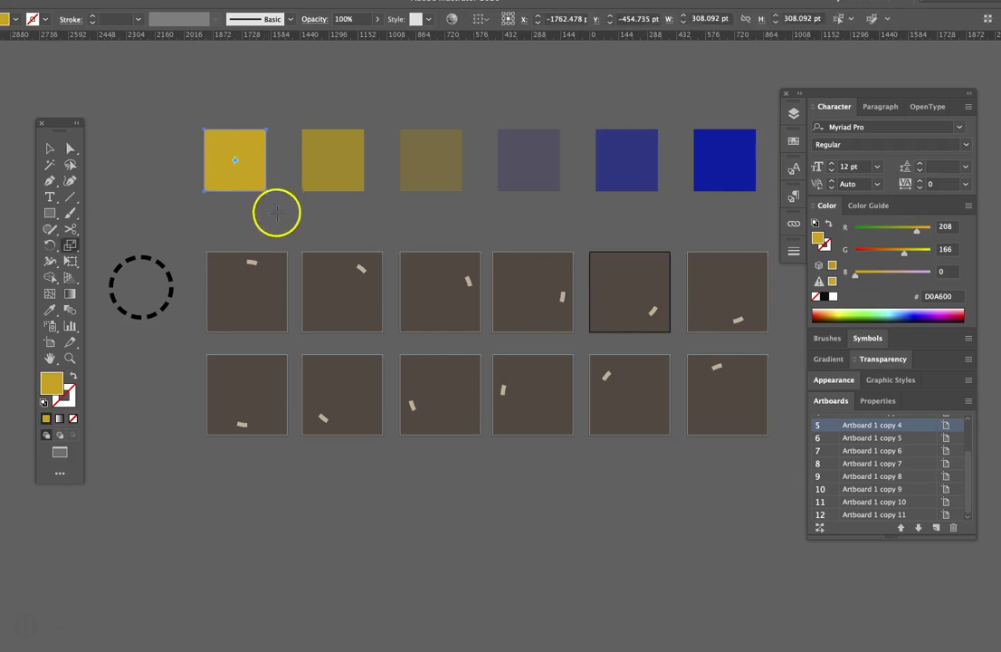
drag(261, 198, 254, 183)
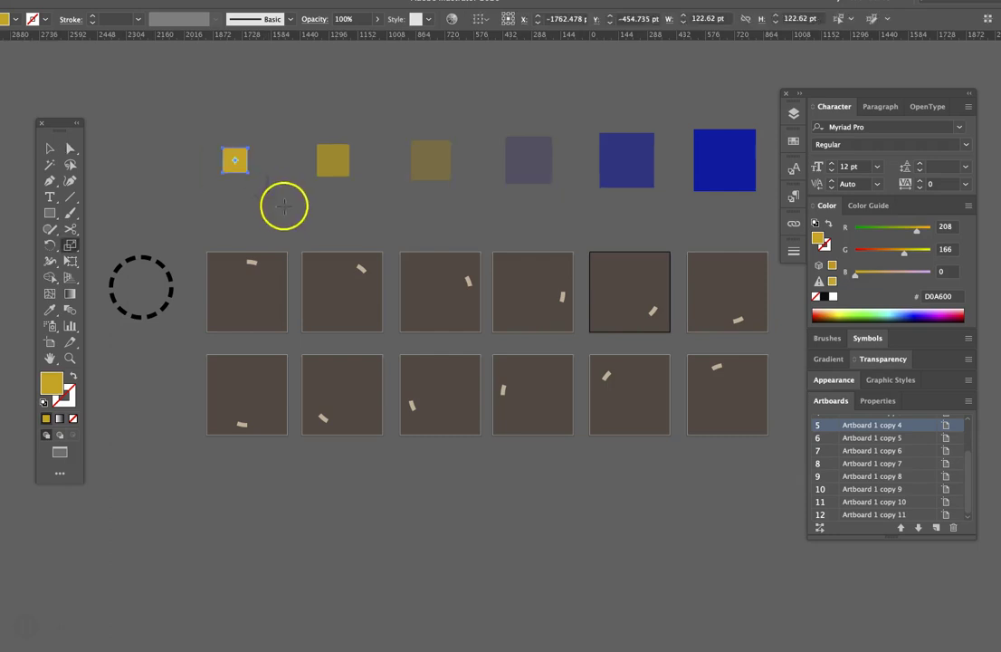
key(r)
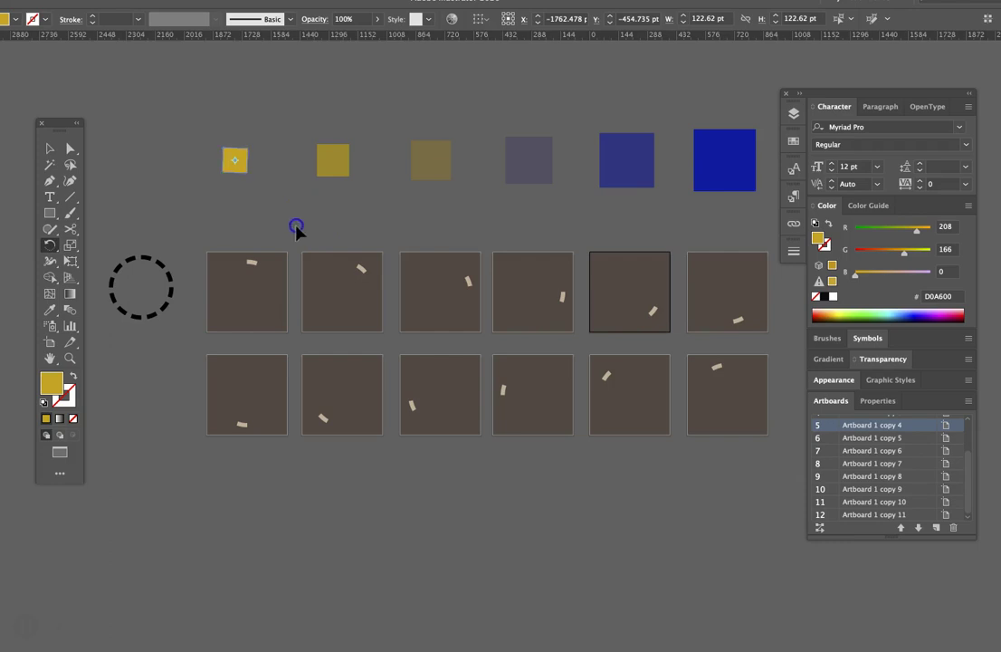
drag(213, 232, 221, 227)
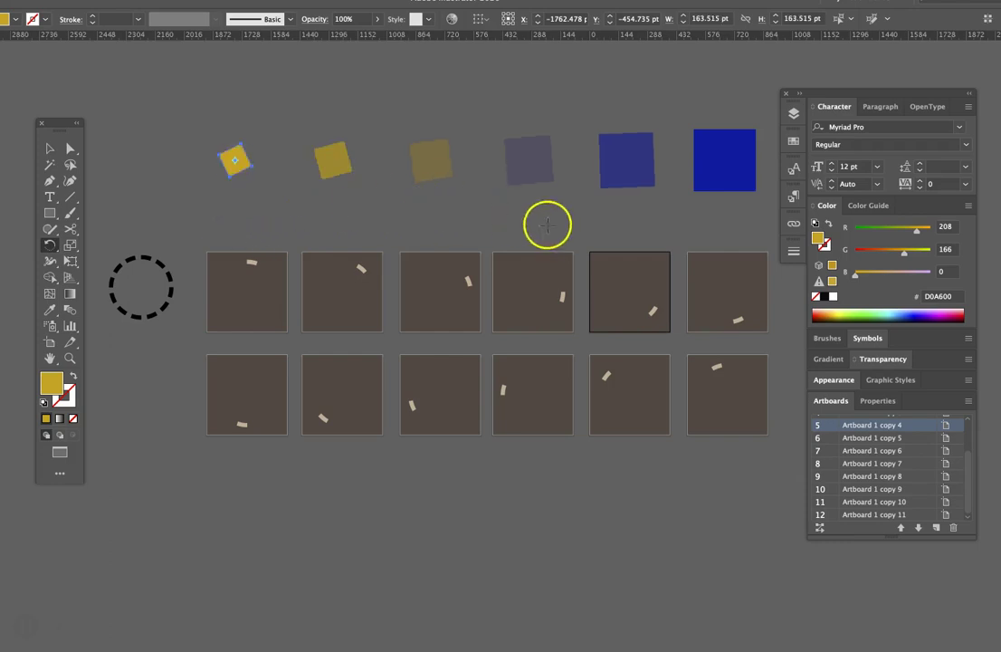
click(584, 226)
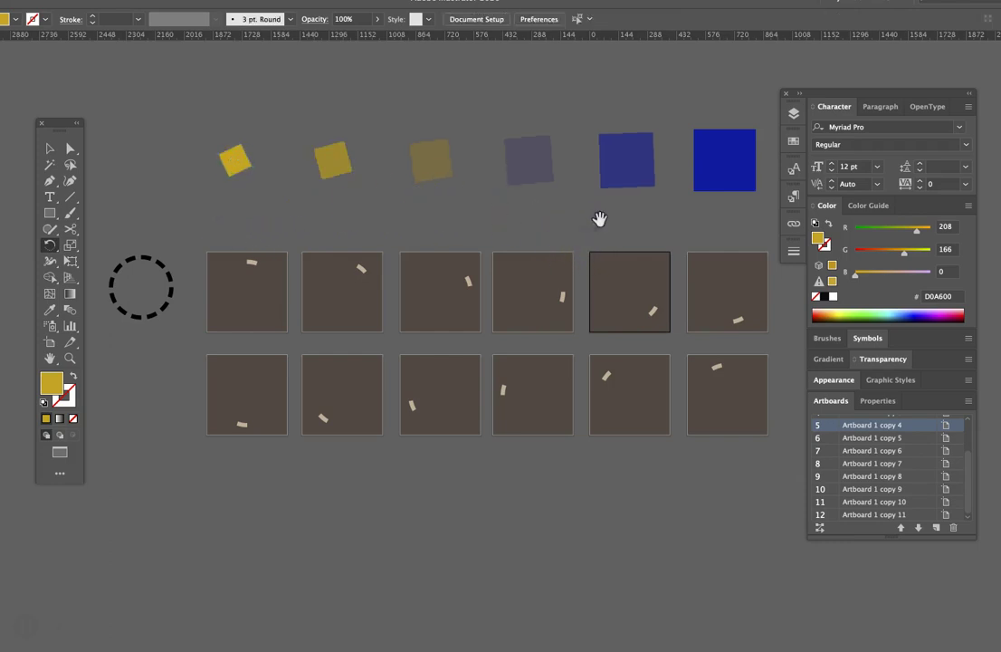
Delete the whole row of blended squares above the artboards.
drag(599, 219, 552, 218)
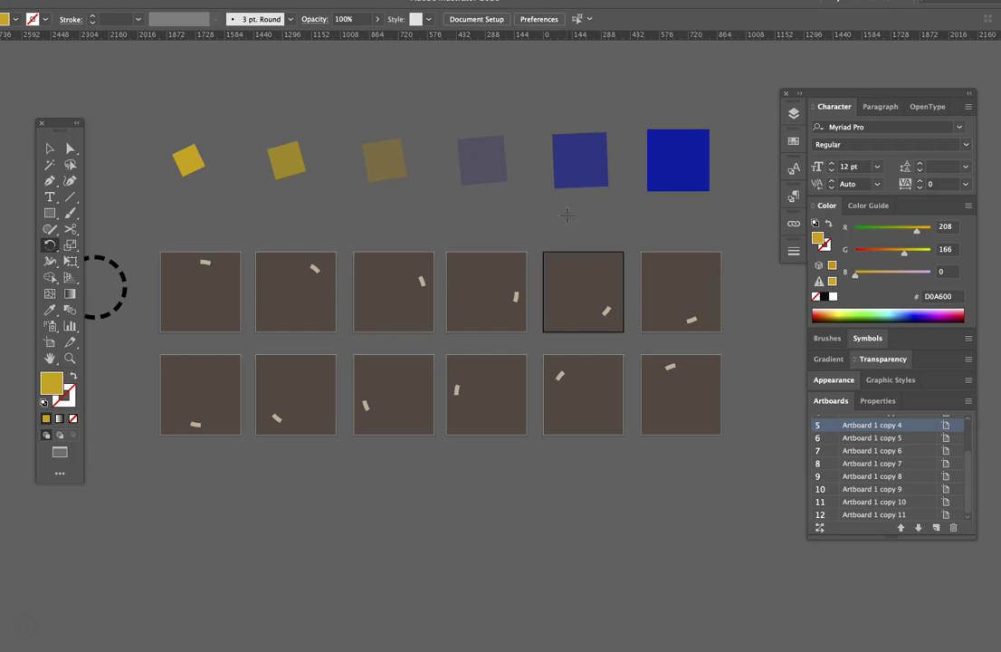
drag(175, 123, 700, 183)
key(Delete)
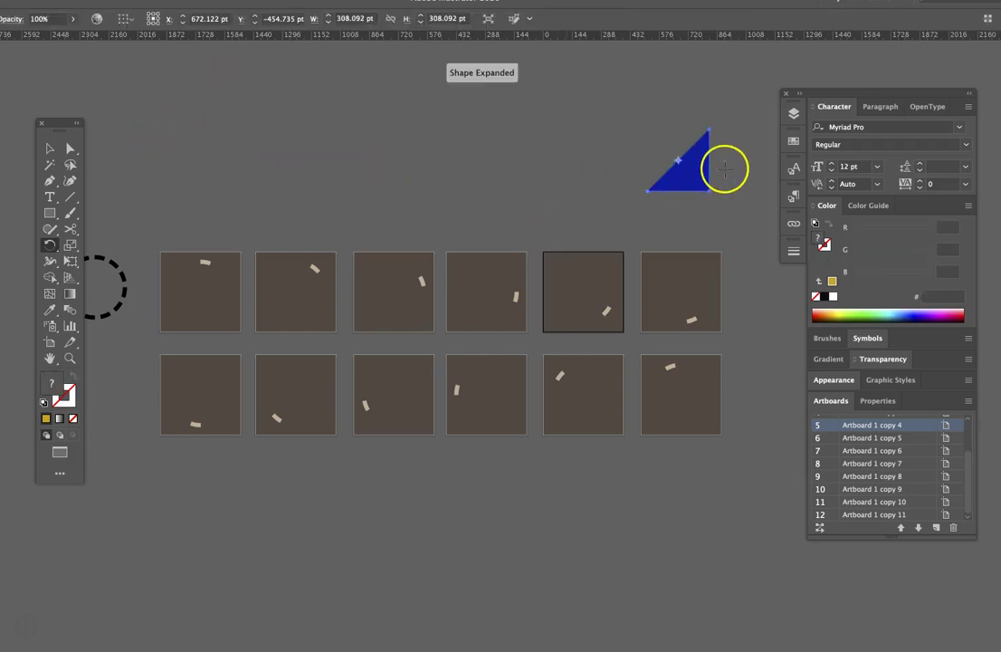
key(Delete)
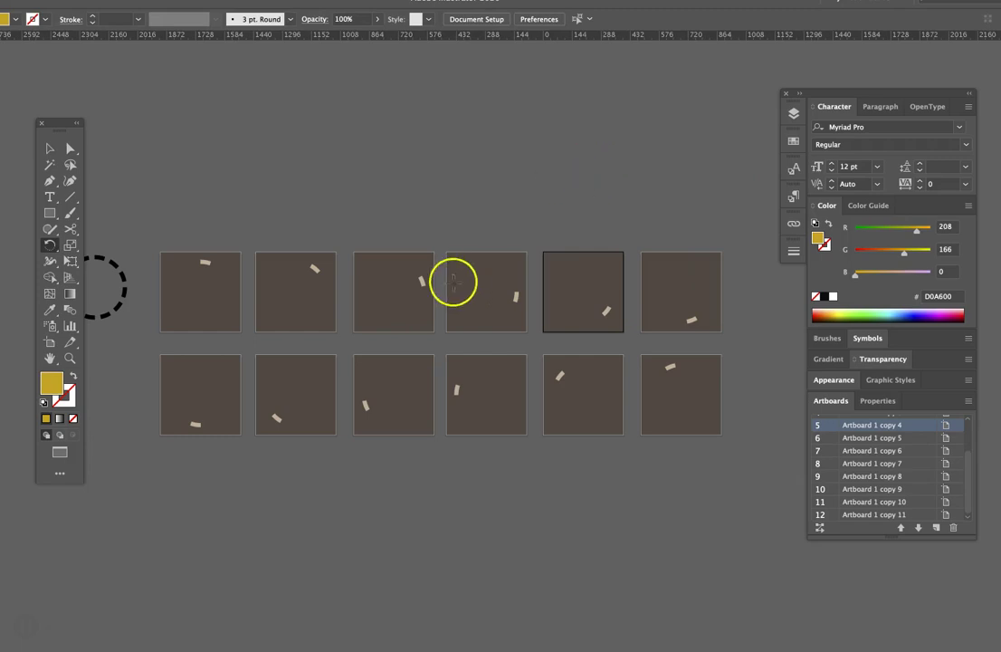
Open the Export for Screens settings for all 12 artboards.
drag(457, 291, 470, 268)
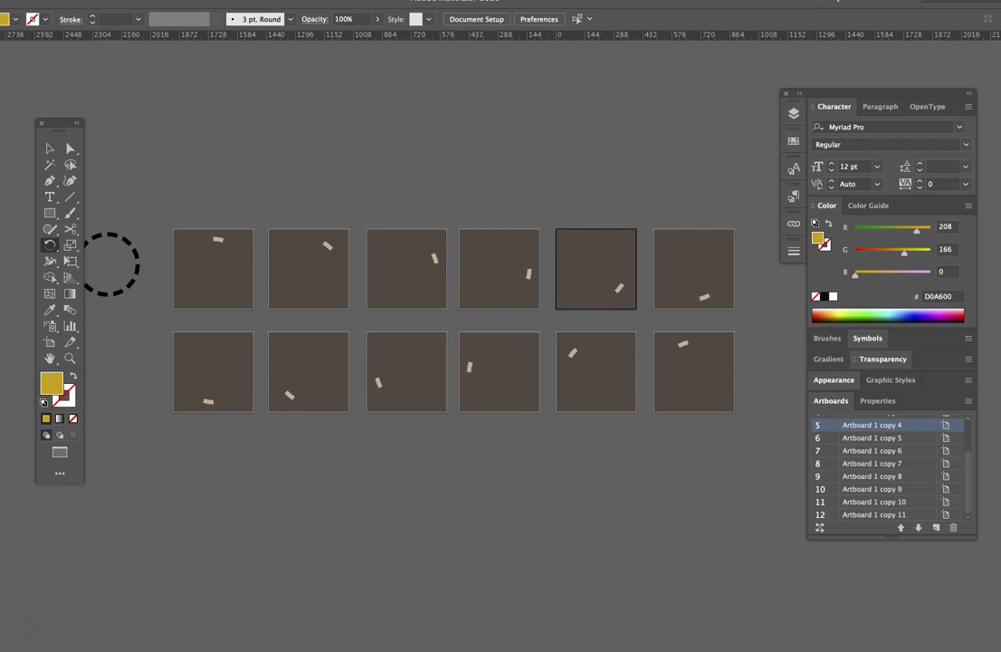
click(36, 2)
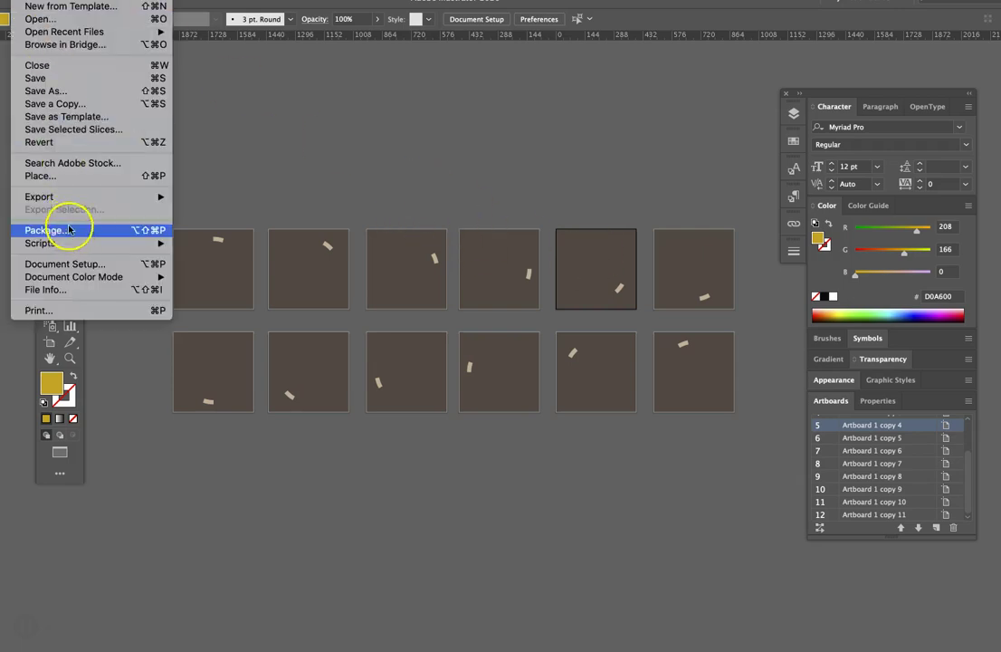
mouse_move(81, 197)
click(207, 196)
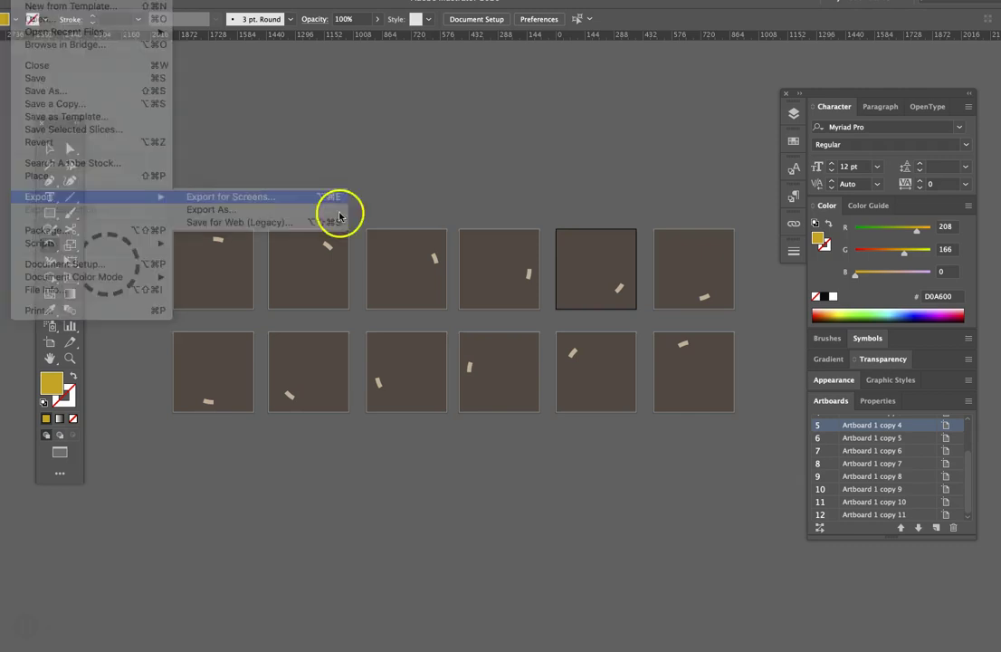
drag(588, 86, 628, 78)
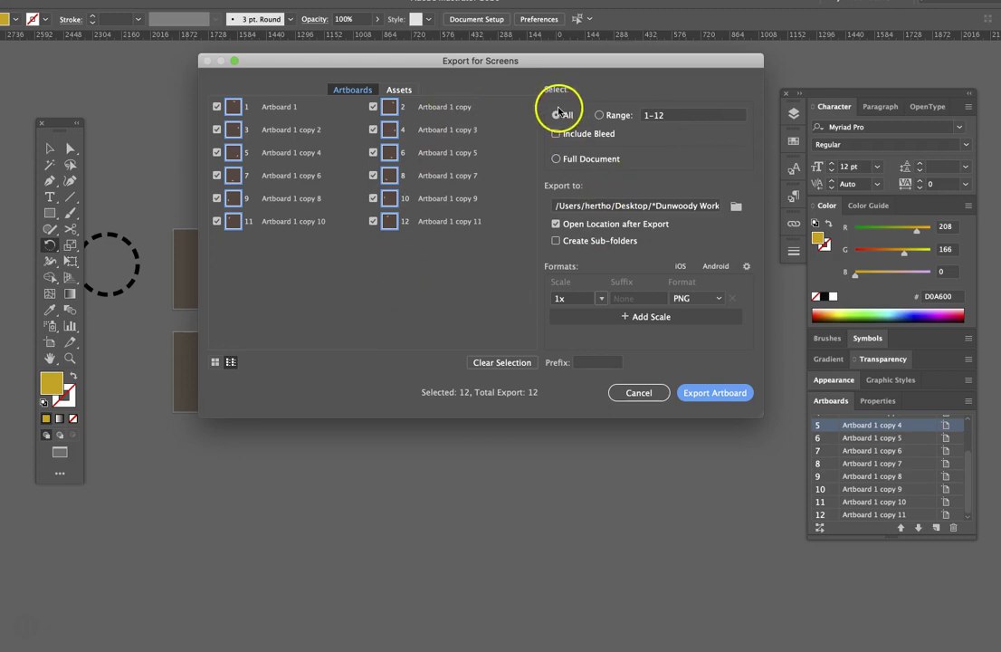
Browse for the export location and go to the **Fall 2020 folder inside *Dunwoody Working on the Desktop.
click(735, 206)
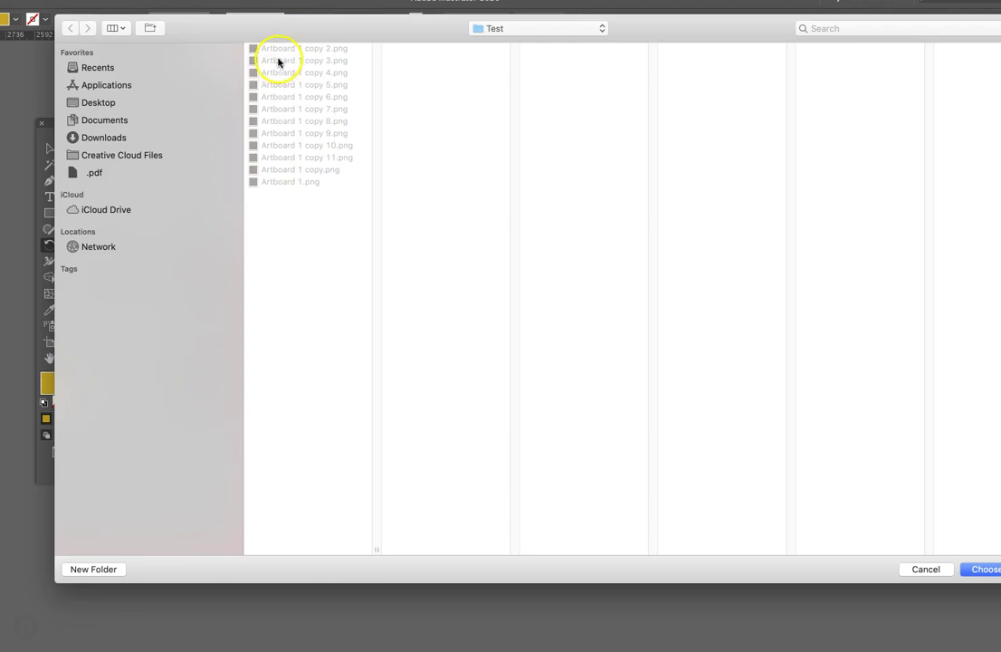
click(92, 102)
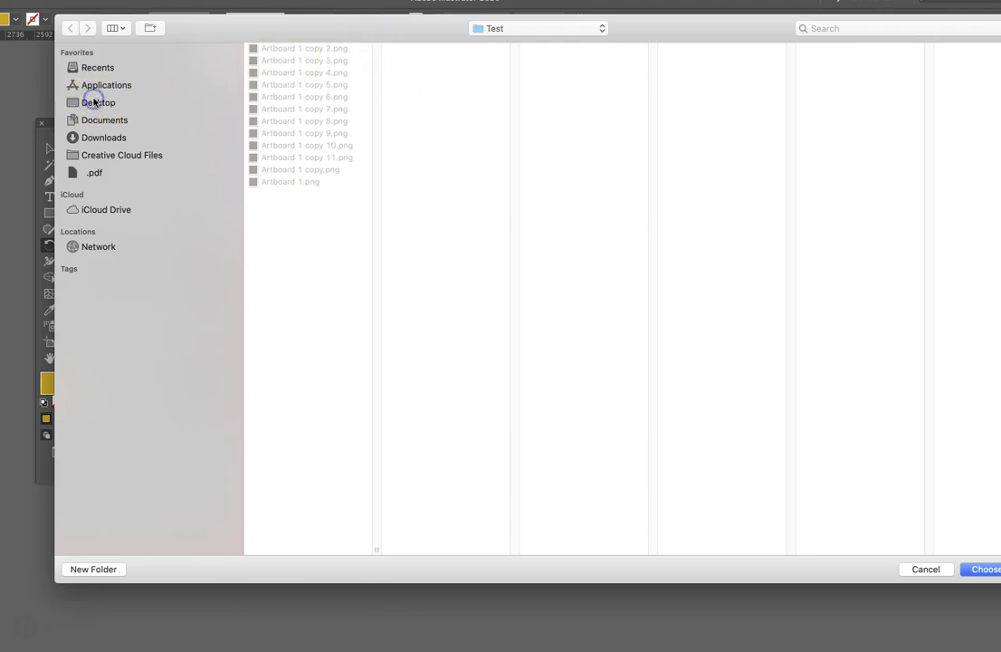
click(99, 101)
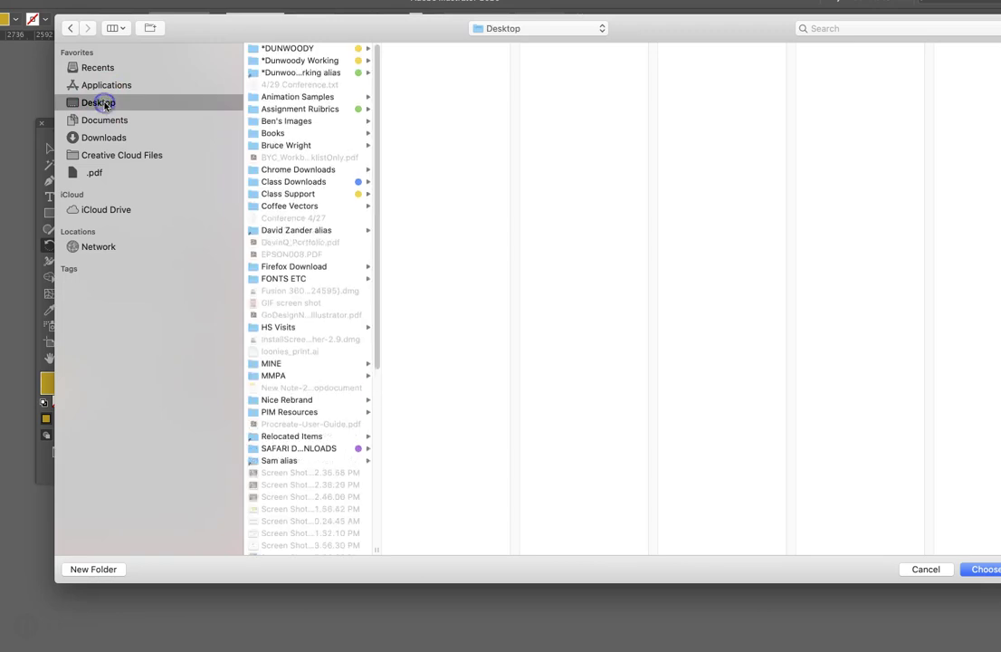
click(296, 61)
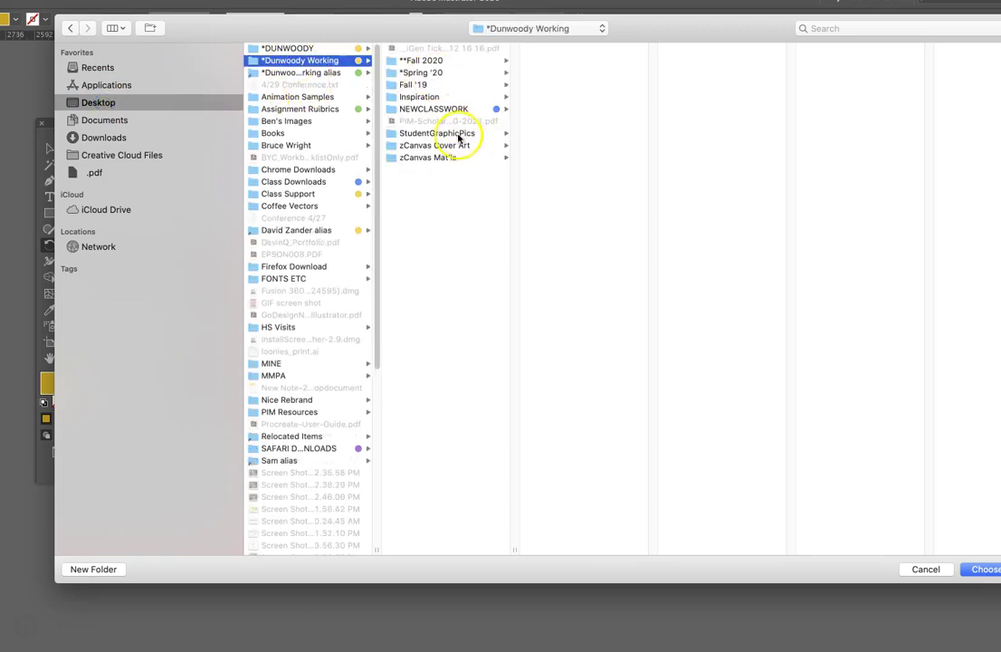
click(415, 61)
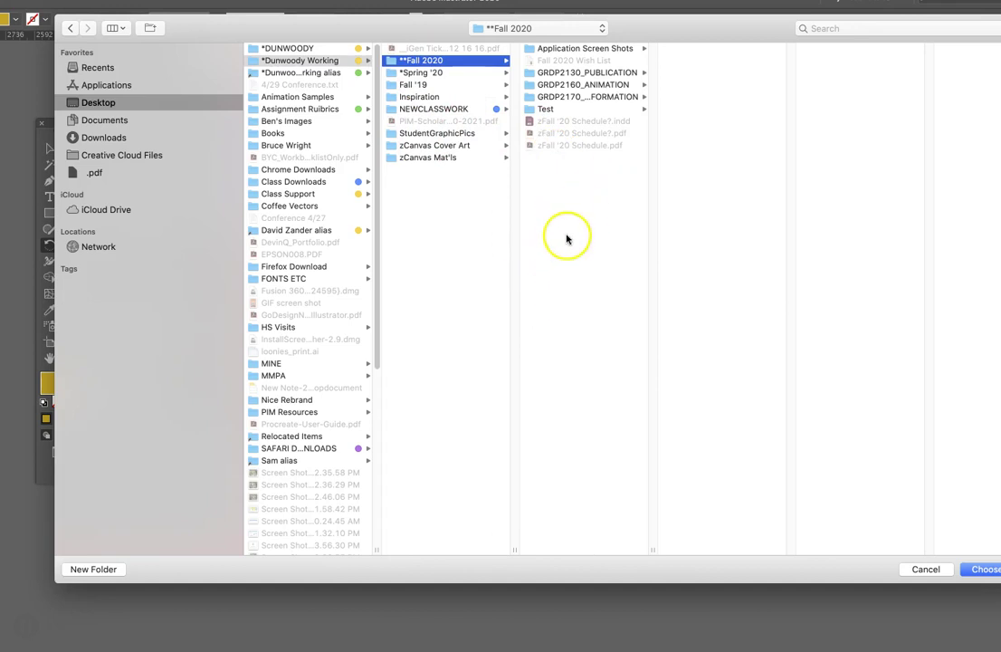
Create a folder named Animation Test inside **Fall 2020 and choose it as the export destination.
click(95, 568)
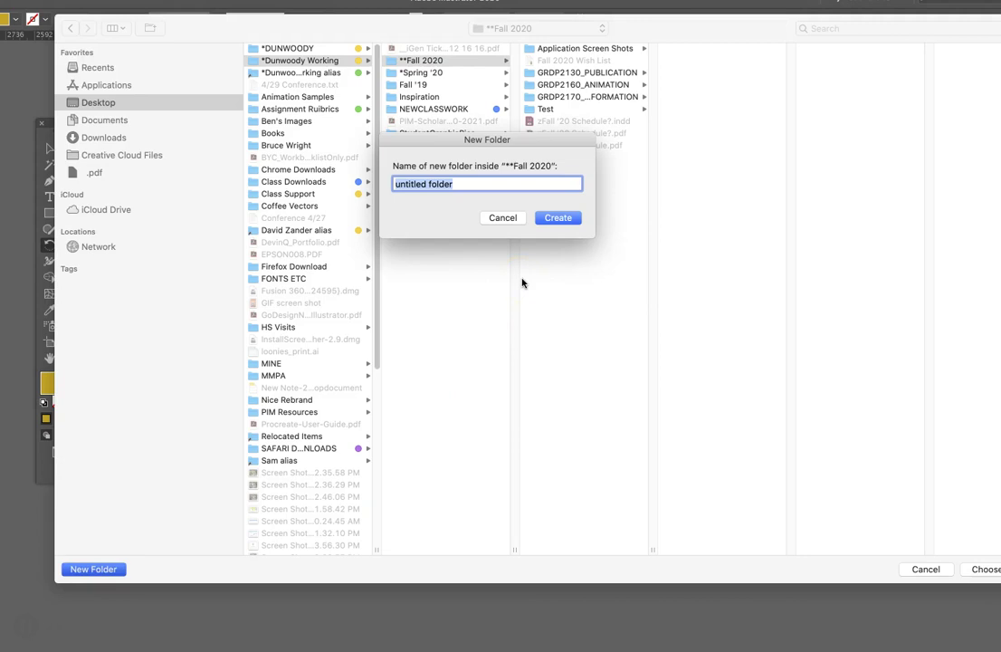
text(A)
click(517, 188)
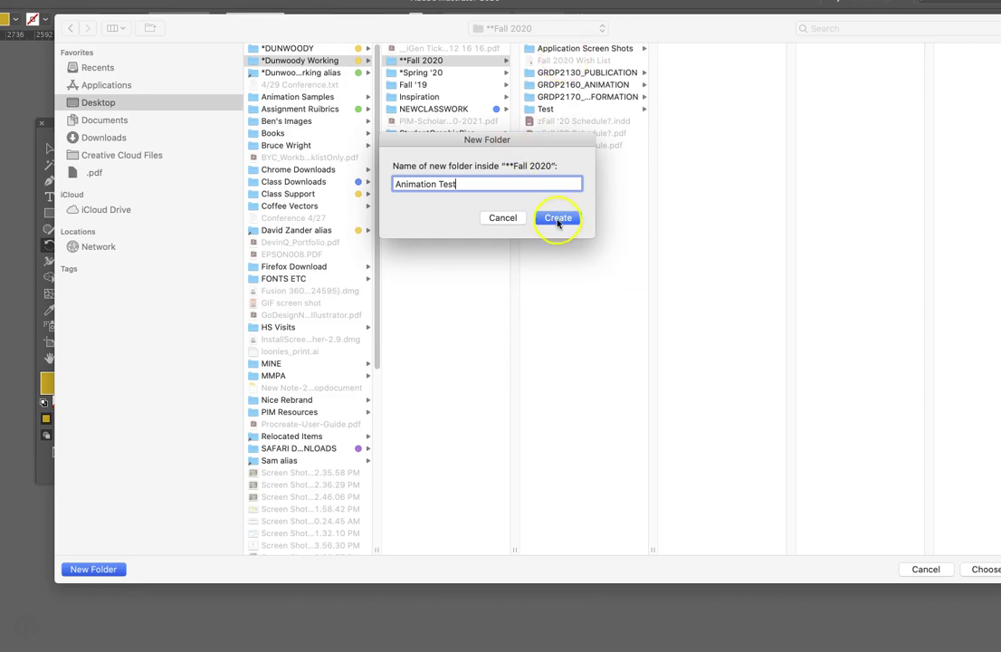
click(558, 219)
click(983, 569)
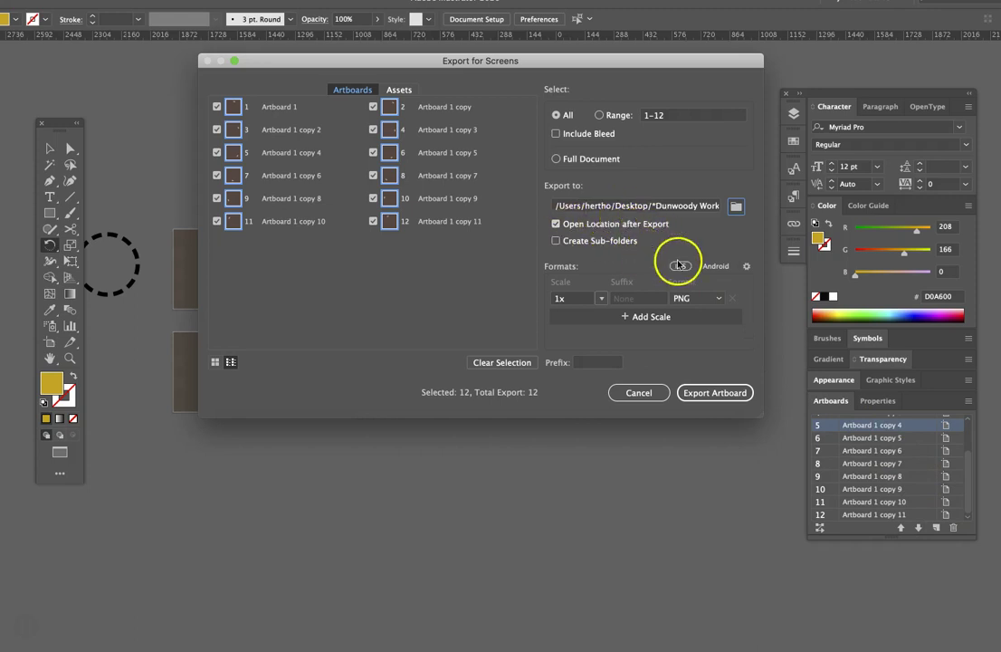
Export all 12 artboards as 1x PNG files, then reposition and enlarge the Animation Test folder window.
click(715, 392)
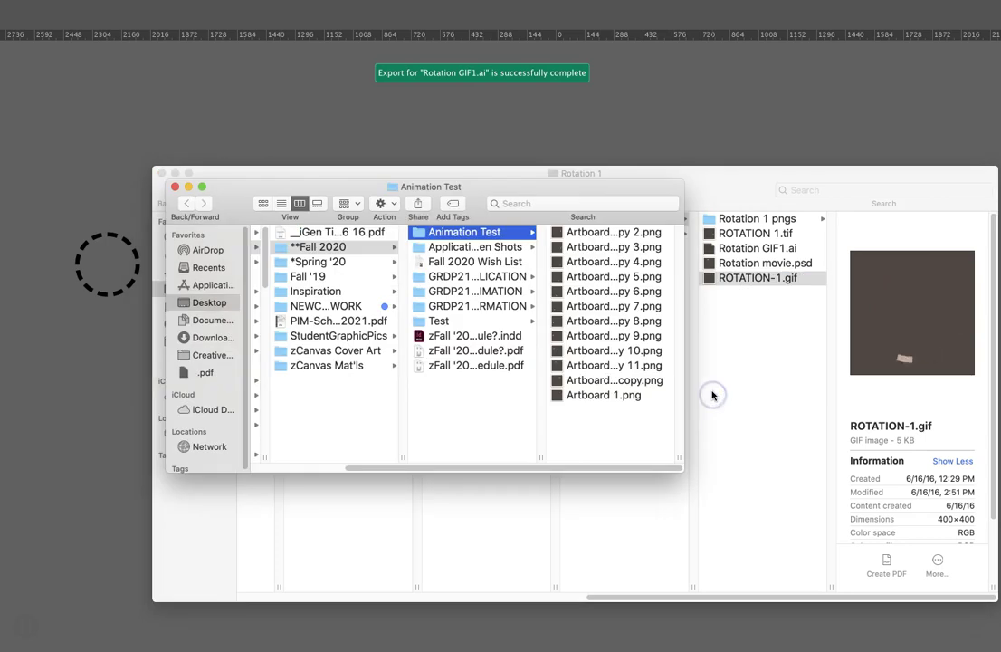
drag(626, 192, 601, 142)
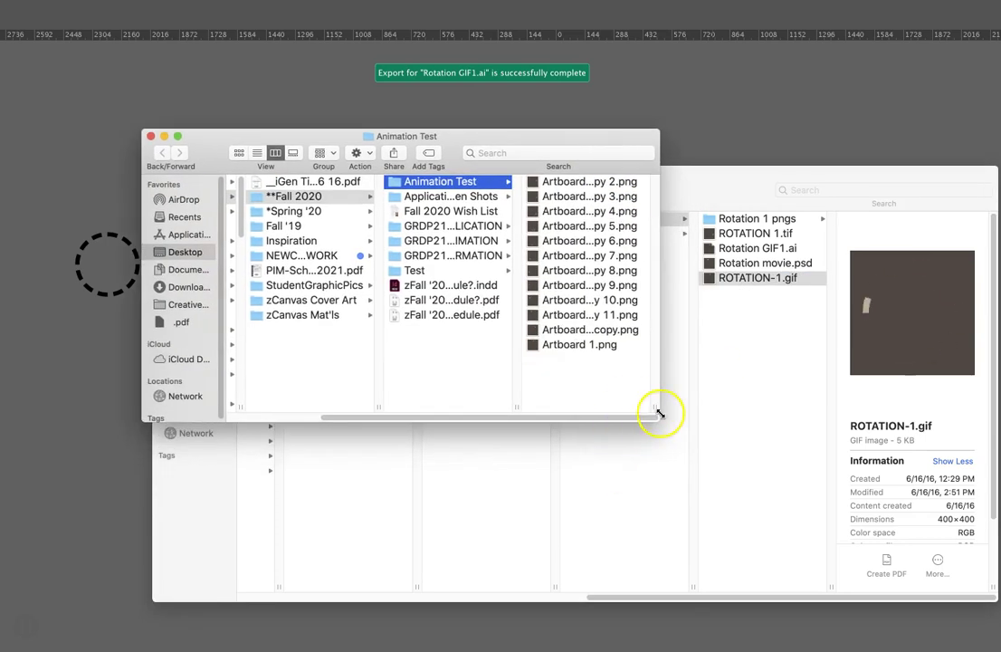
drag(654, 415, 816, 578)
Preview the exported frames in sequence from Artboard 1 copy 2.png through Artboard 1 copy 10.png beside the ROTATION-1.gif preview.
click(672, 184)
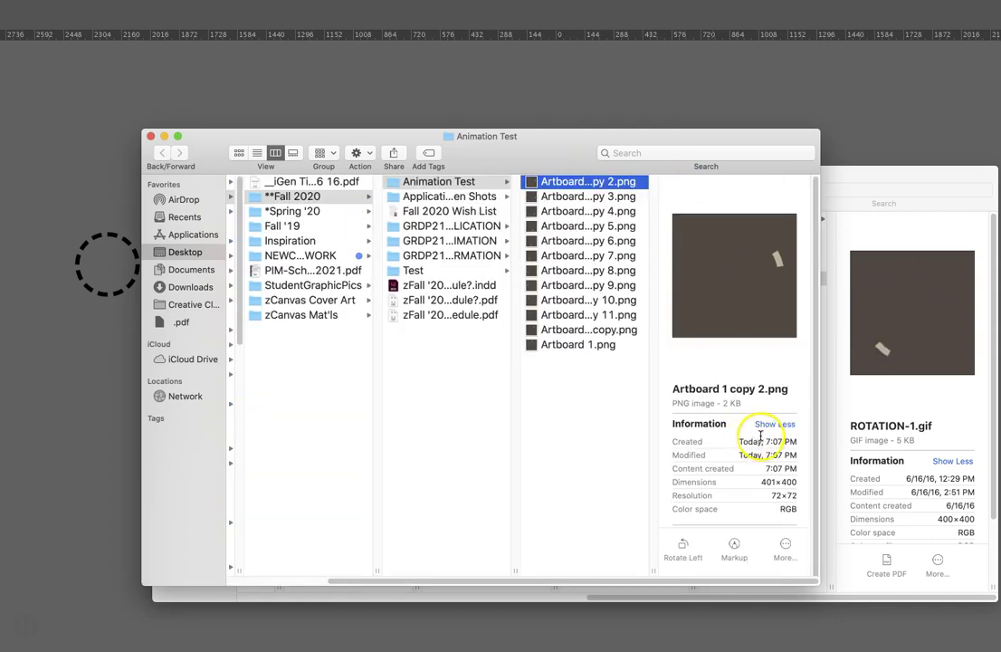
key(Down)
key(Down)
key(Down)
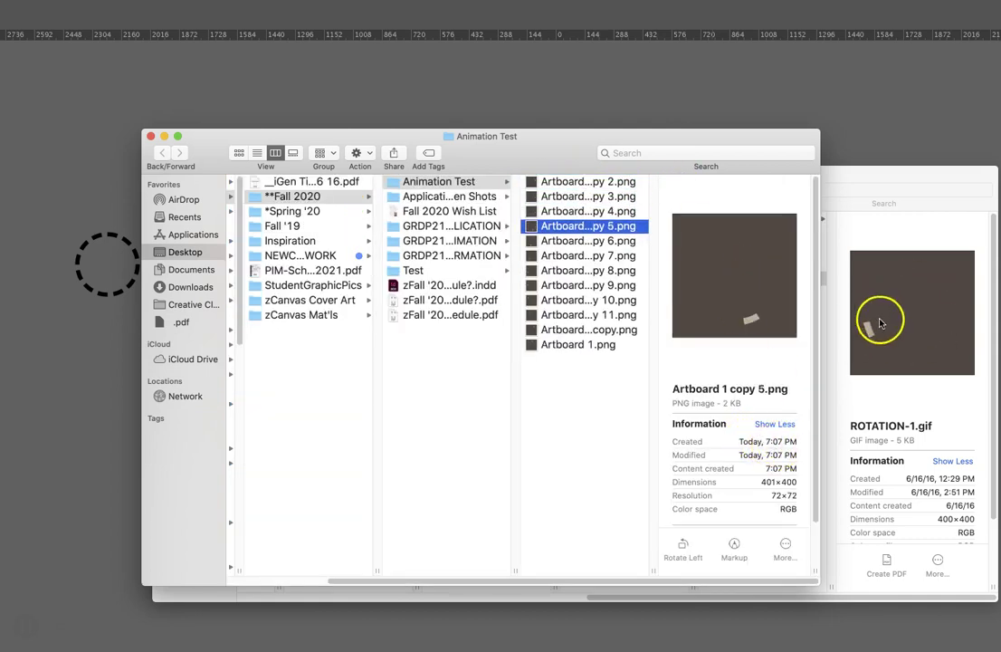
key(Down)
key(Down)
key(Down)
key(Down)
key(Down)
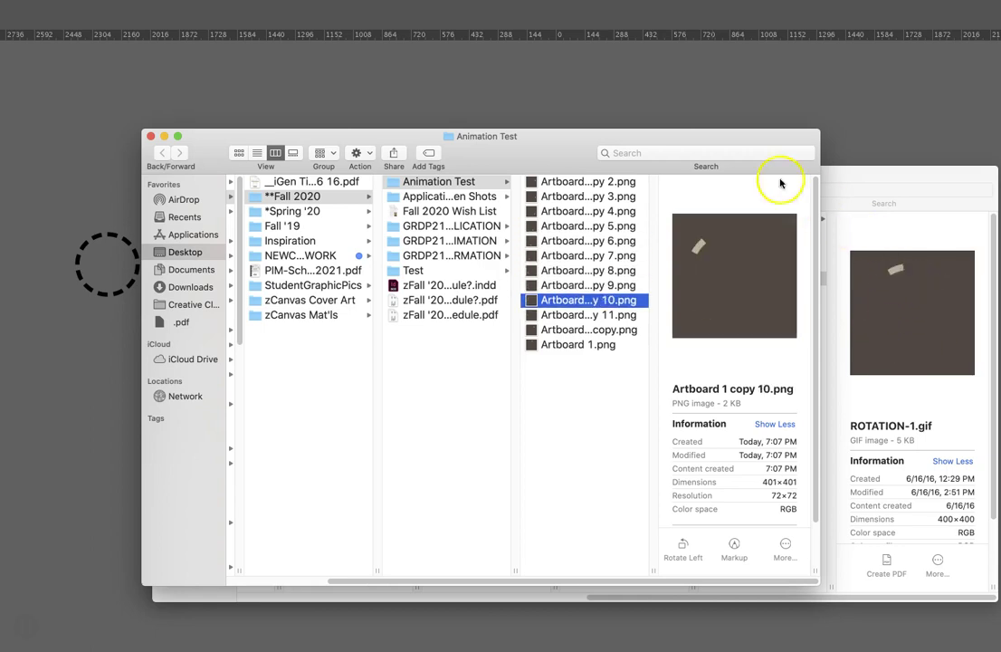
drag(687, 139, 645, 109)
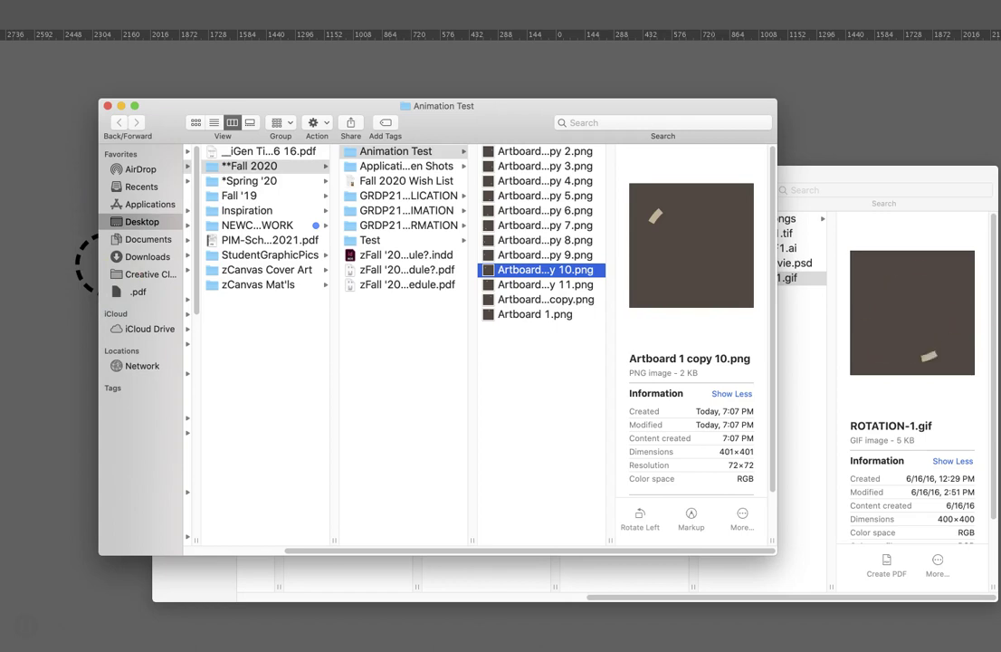
Switch back to the Illustrator document with the 12 artboards.
click(57, 76)
click(367, 100)
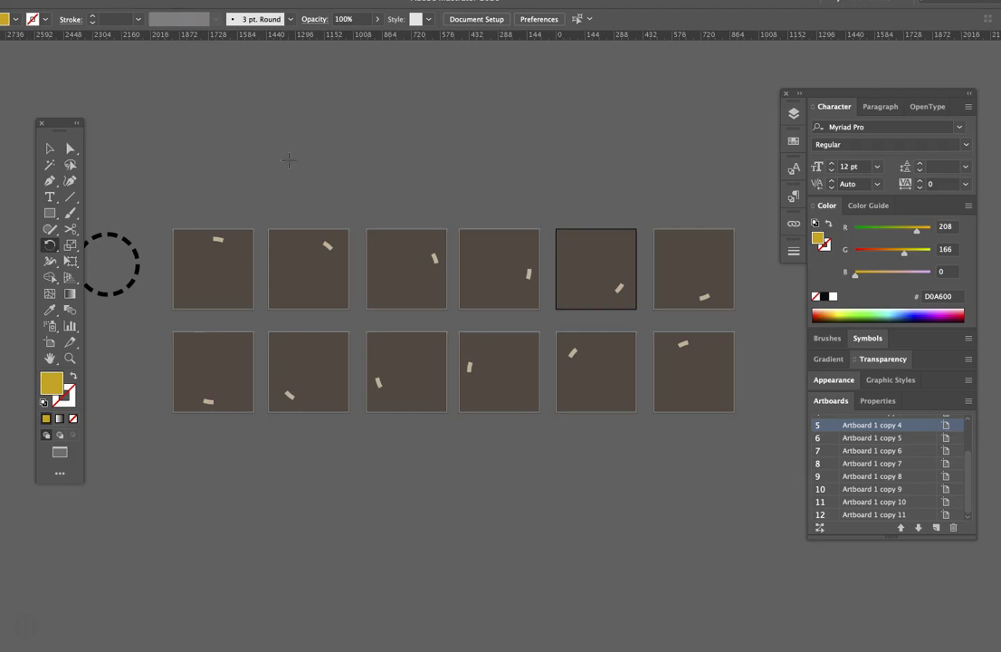
click(237, 441)
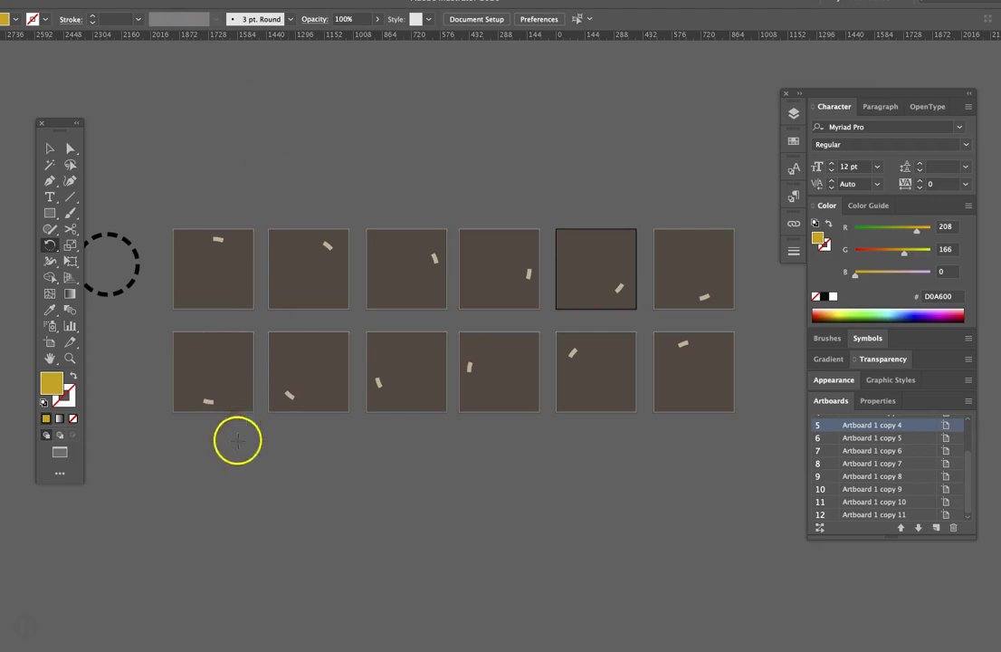